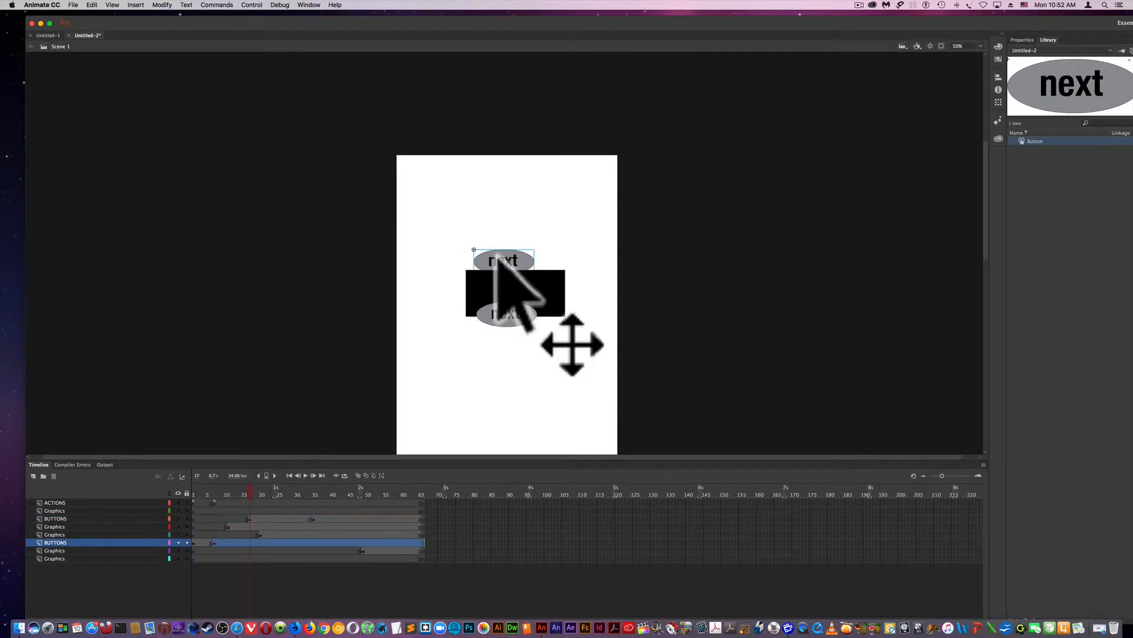
Insert a blank keyframe at frame 17 of the lower BUTTONS layer to end the first next button there.
left_click_drag(206, 539, 249, 542)
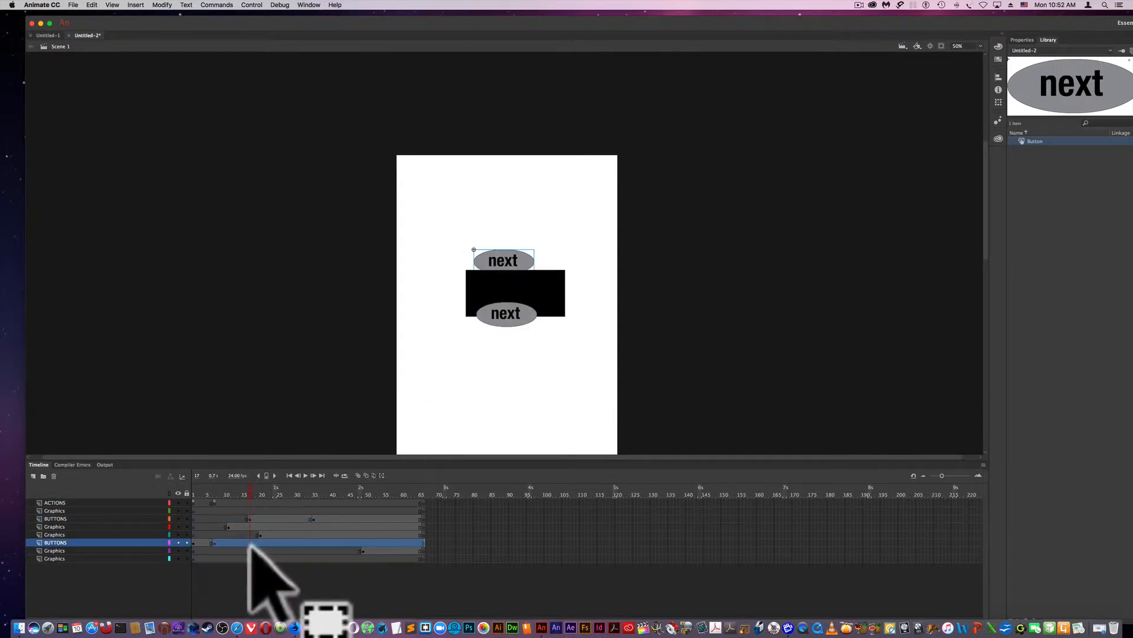
left_click(250, 543)
right_click(251, 544)
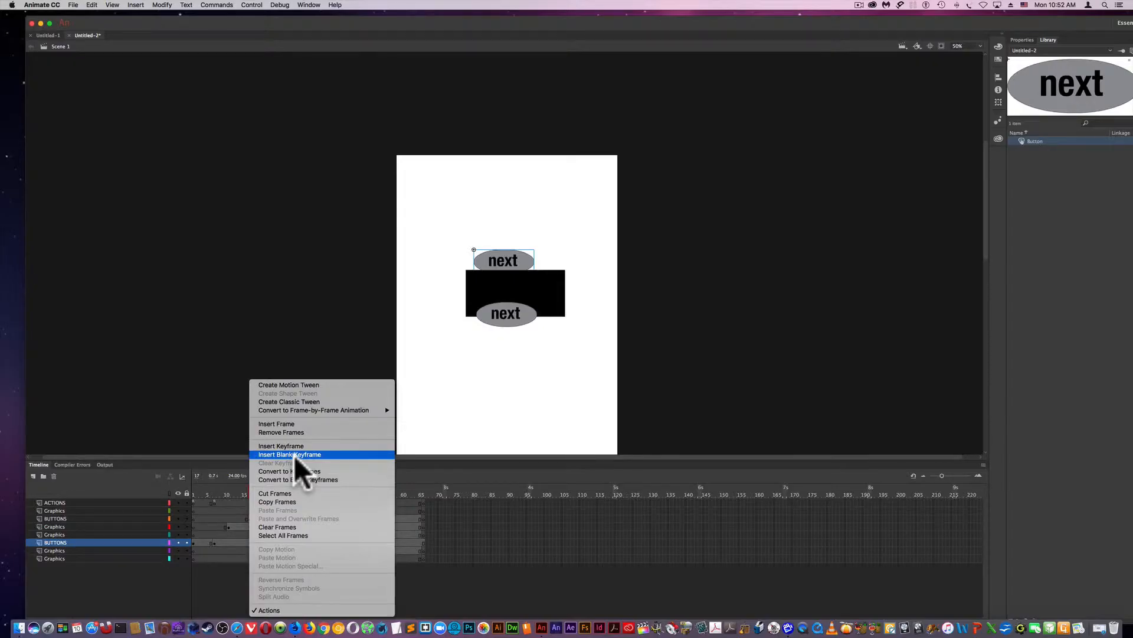
left_click(294, 455)
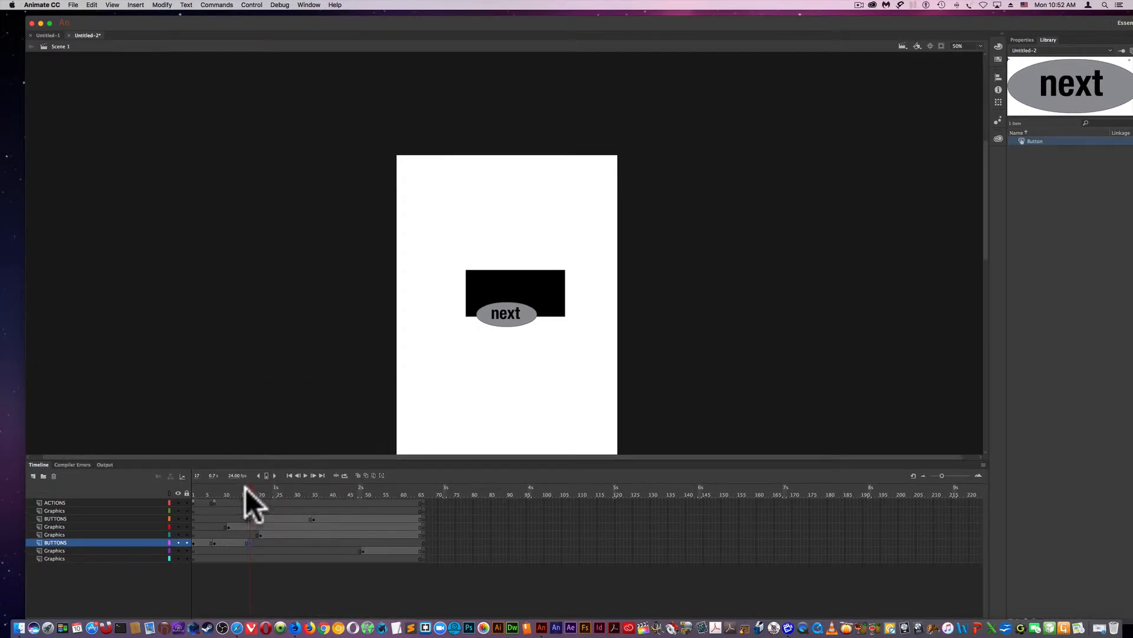
mouse_move(250, 487)
left_mouse_down()
mouse_move(263, 489)
mouse_move(236, 488)
mouse_move(274, 490)
mouse_move(178, 491)
mouse_move(262, 494)
mouse_move(250, 495)
left_mouse_up()
Insert a blank keyframe at frame 17 of the ACTIONS layer.
left_click(506, 322)
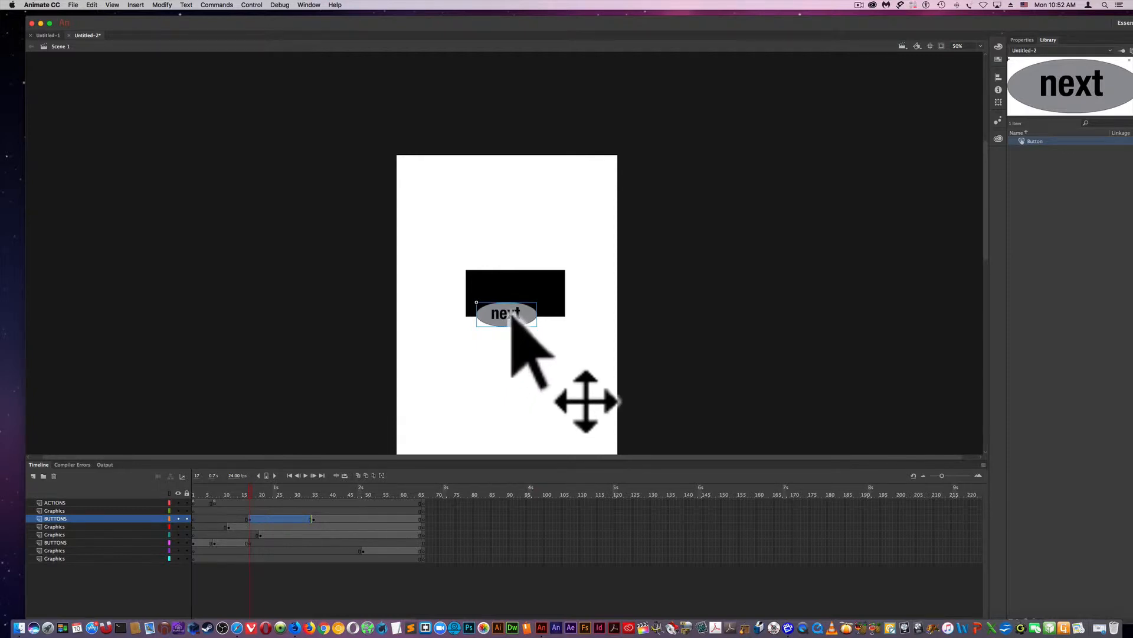
left_click(251, 503)
right_click(250, 503)
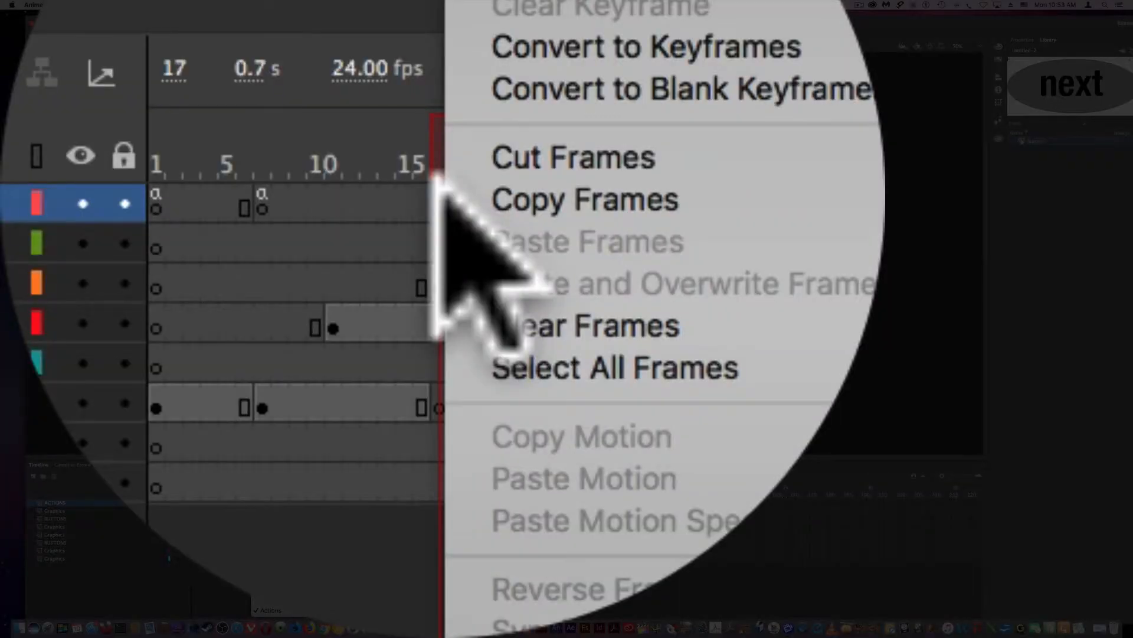
left_click(277, 449)
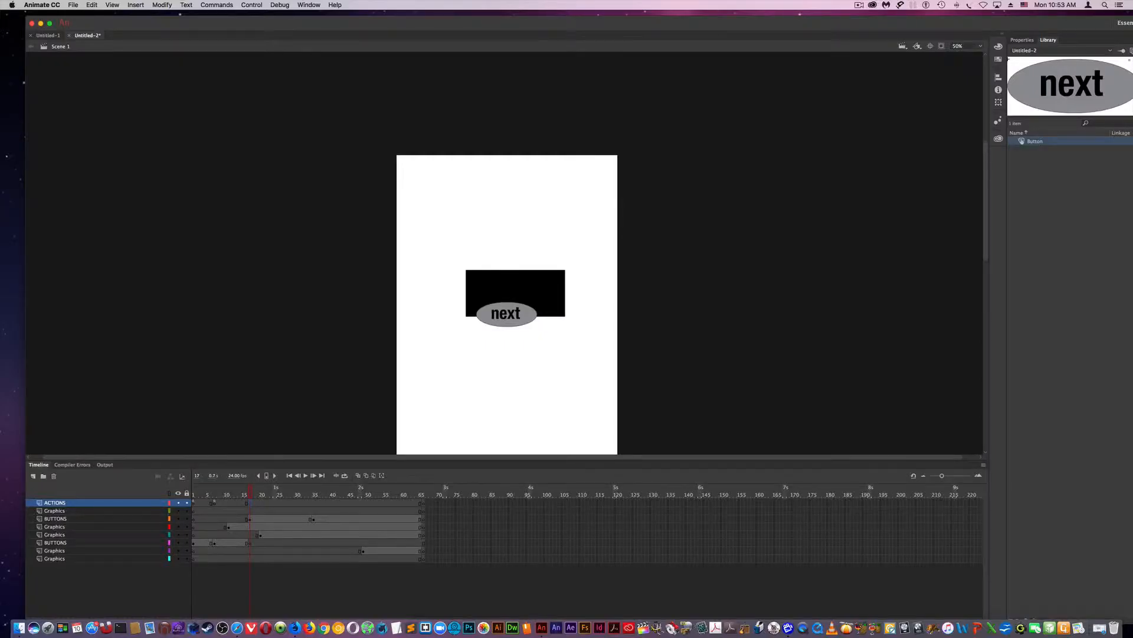
Add the Stop at this Frame code snippet to frame 17 of the ACTIONS layer and close the code editor.
left_click_drag(944, 109, 1132, 118)
left_click_drag(1132, 295, 702, 153)
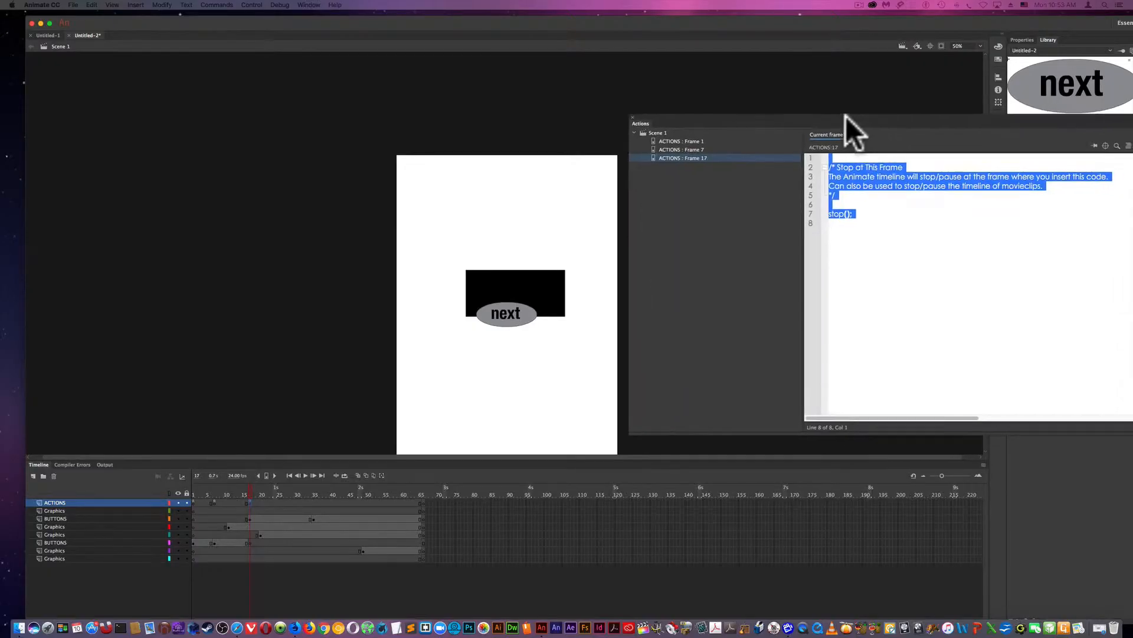
left_click_drag(845, 115, 674, 112)
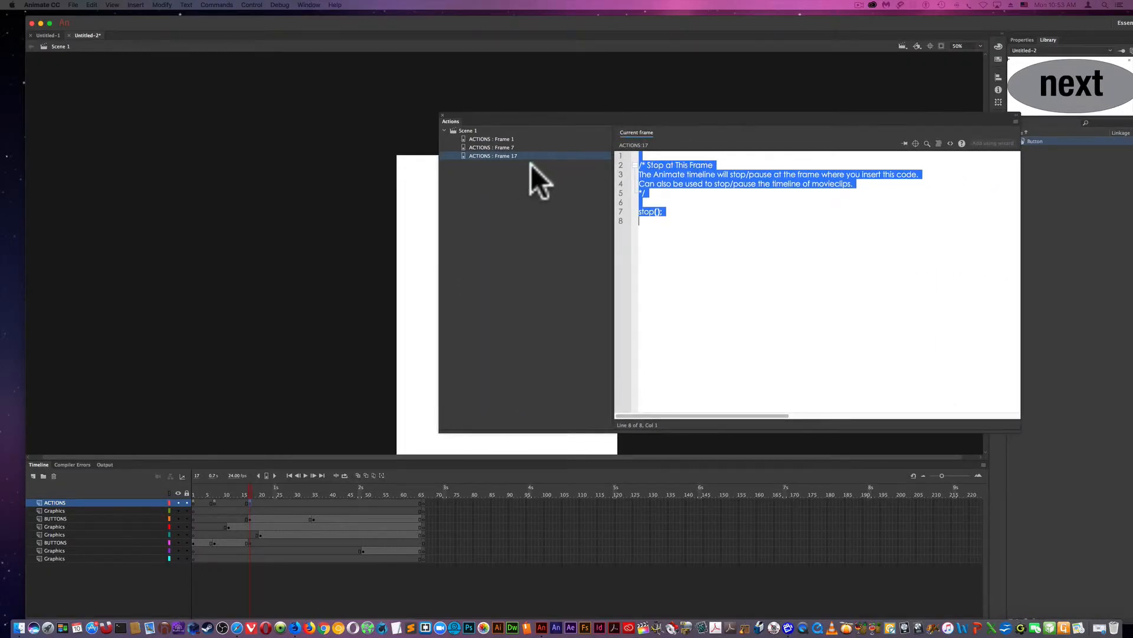
left_click(702, 199)
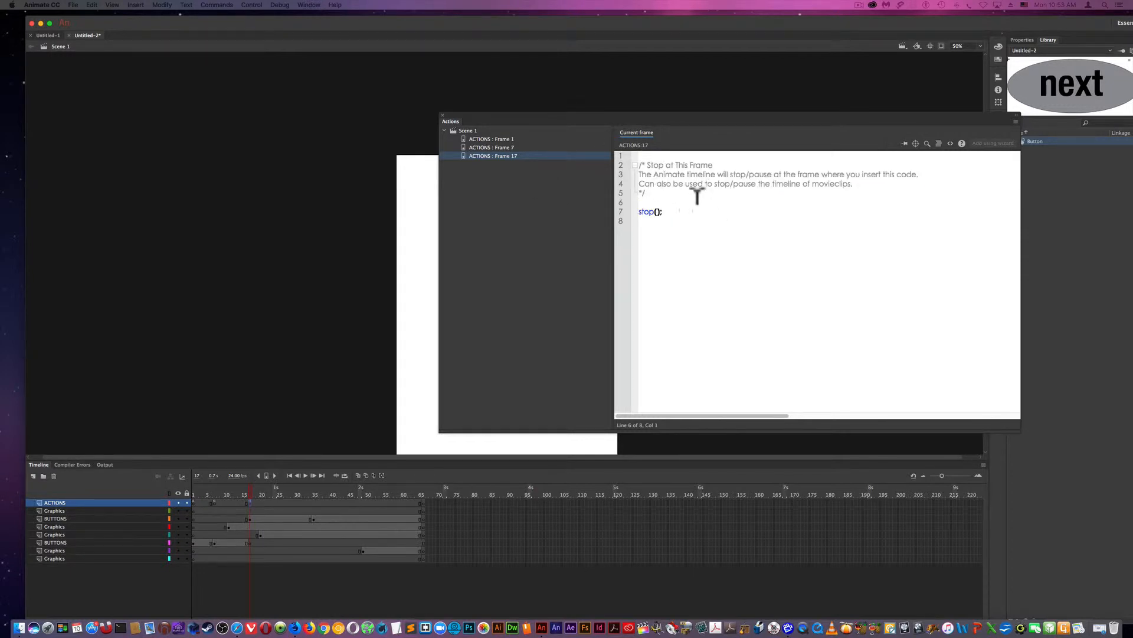
left_click_drag(686, 116, 767, 151)
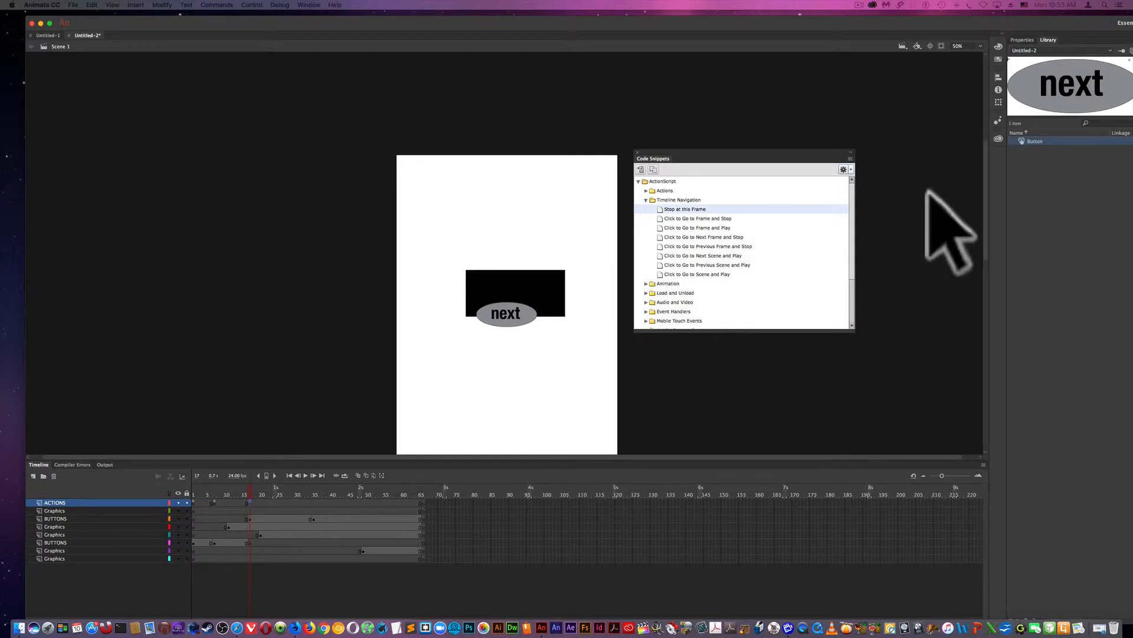
Give the next button on the stage at frame 17 the instance name btnThird.
left_click(515, 321)
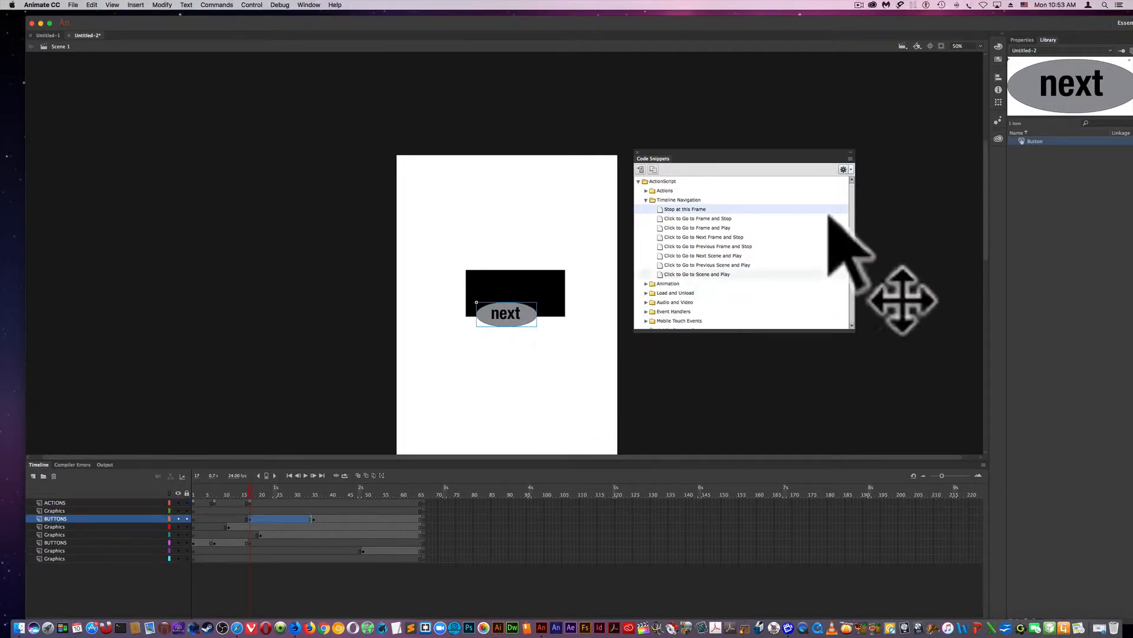
left_click(1017, 40)
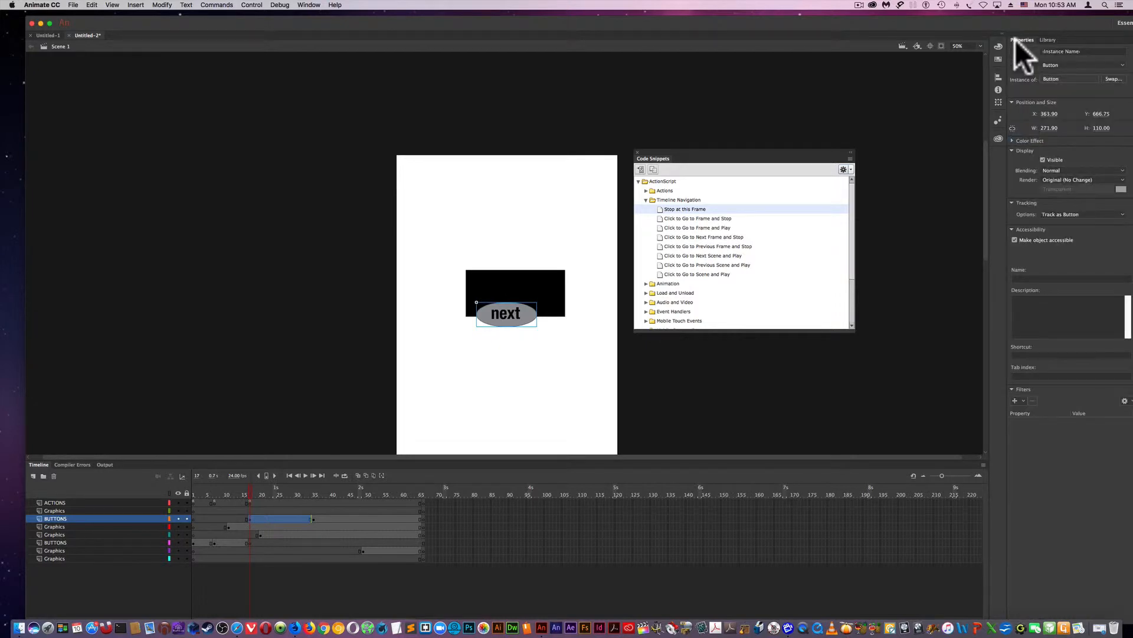
left_click(1083, 51)
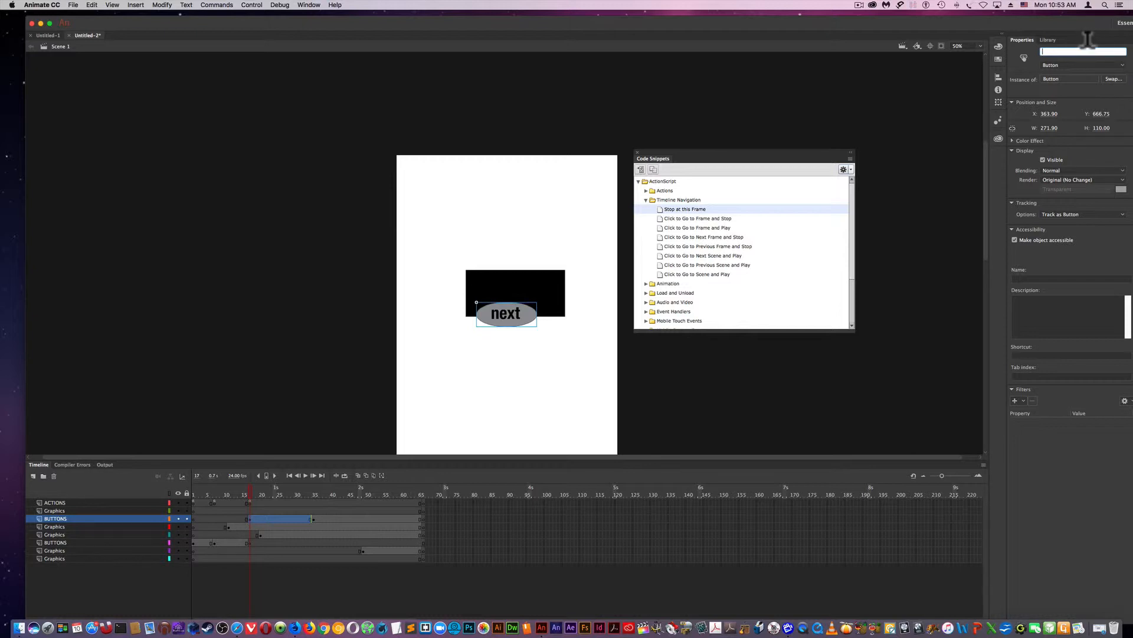
type("btnThird")
left_click(592, 235)
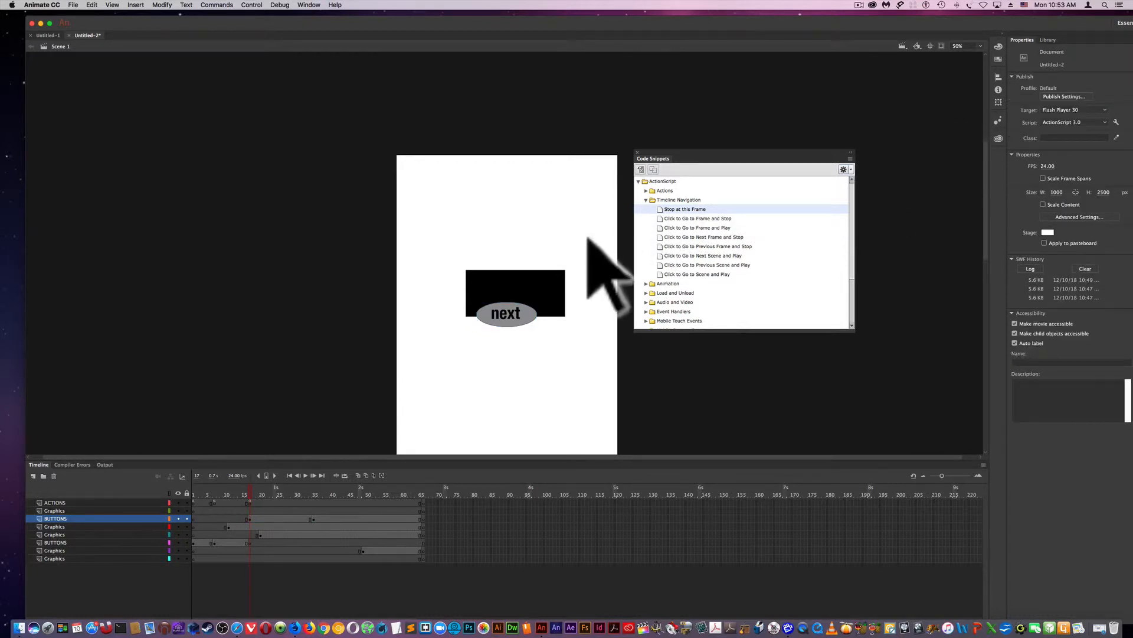
Apply the Click to Go to Frame and Play code snippet to the btnThird button.
left_click(523, 311)
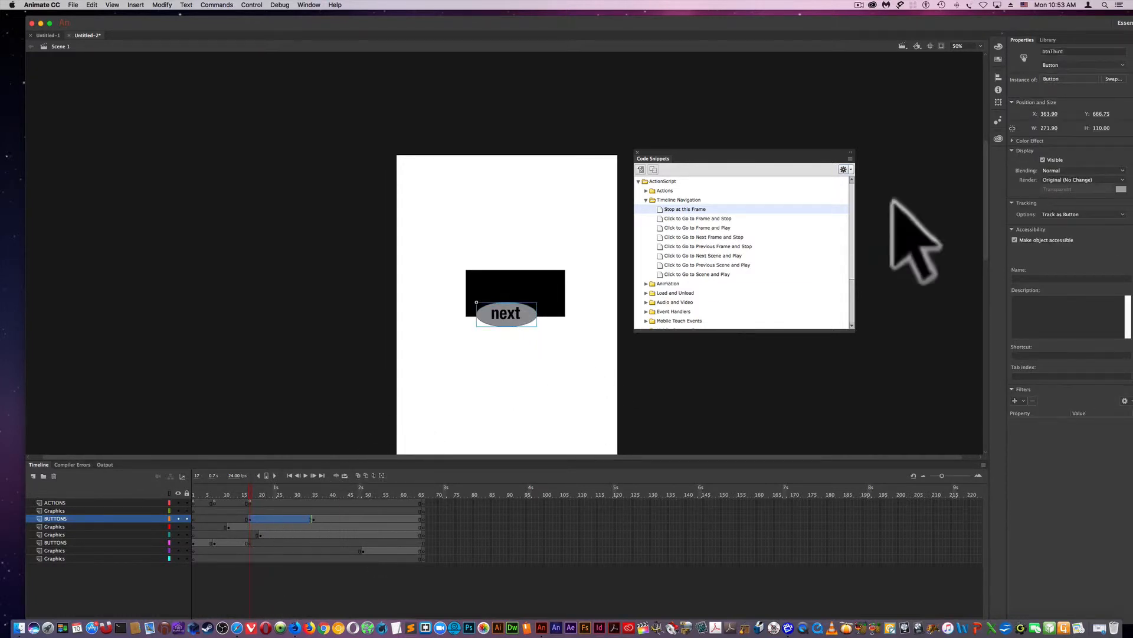
left_click_drag(775, 151, 784, 127)
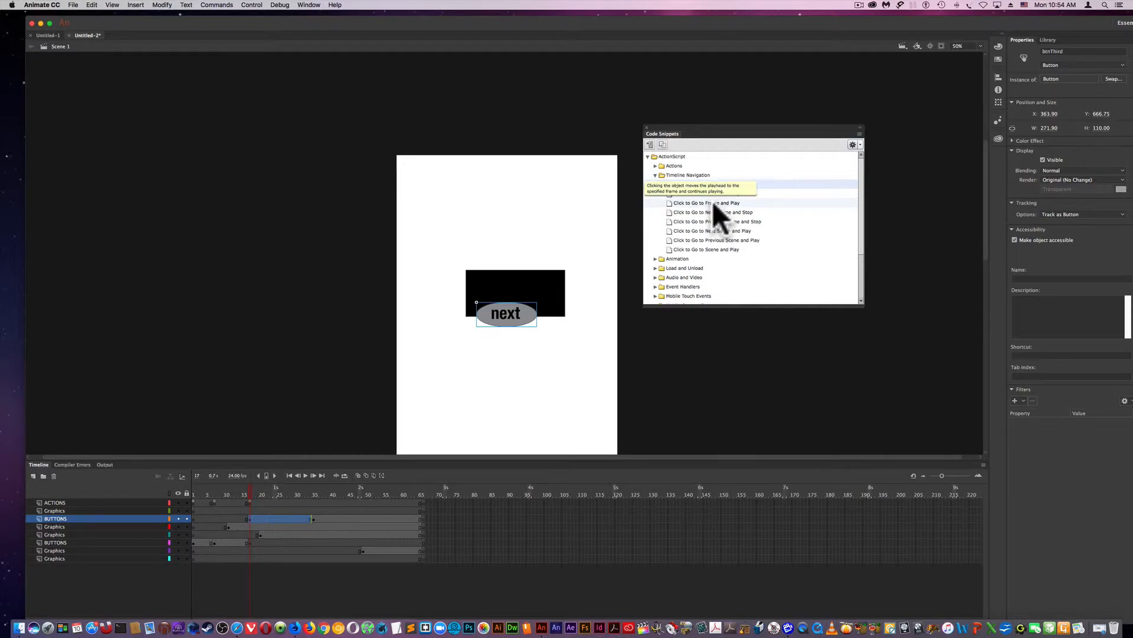
left_click(713, 201)
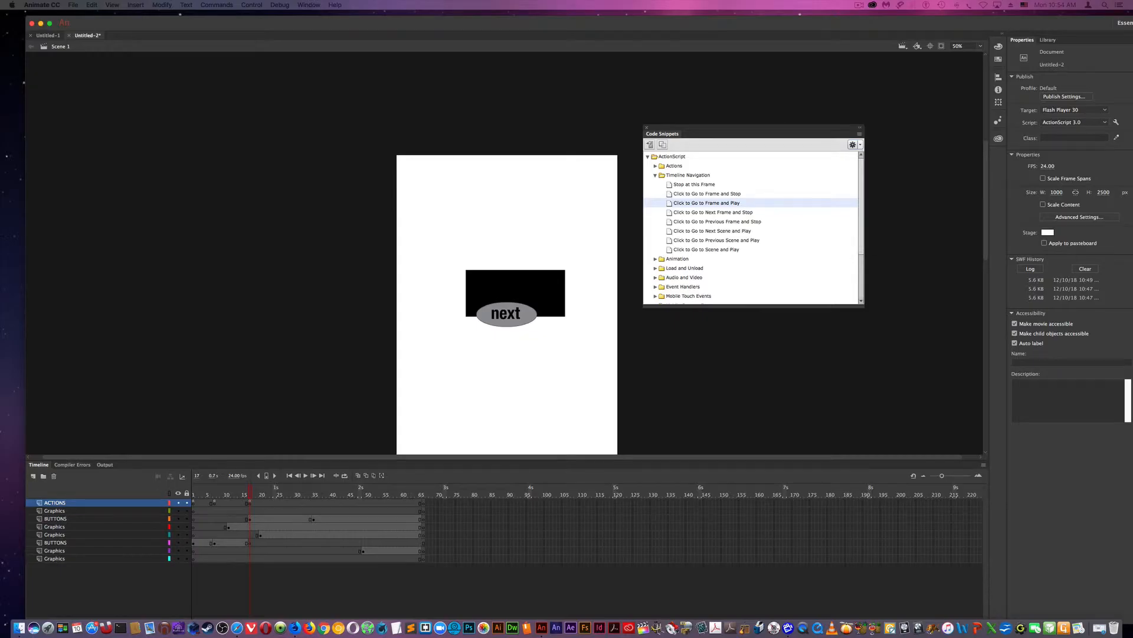
left_click_drag(1112, 108, 684, 97)
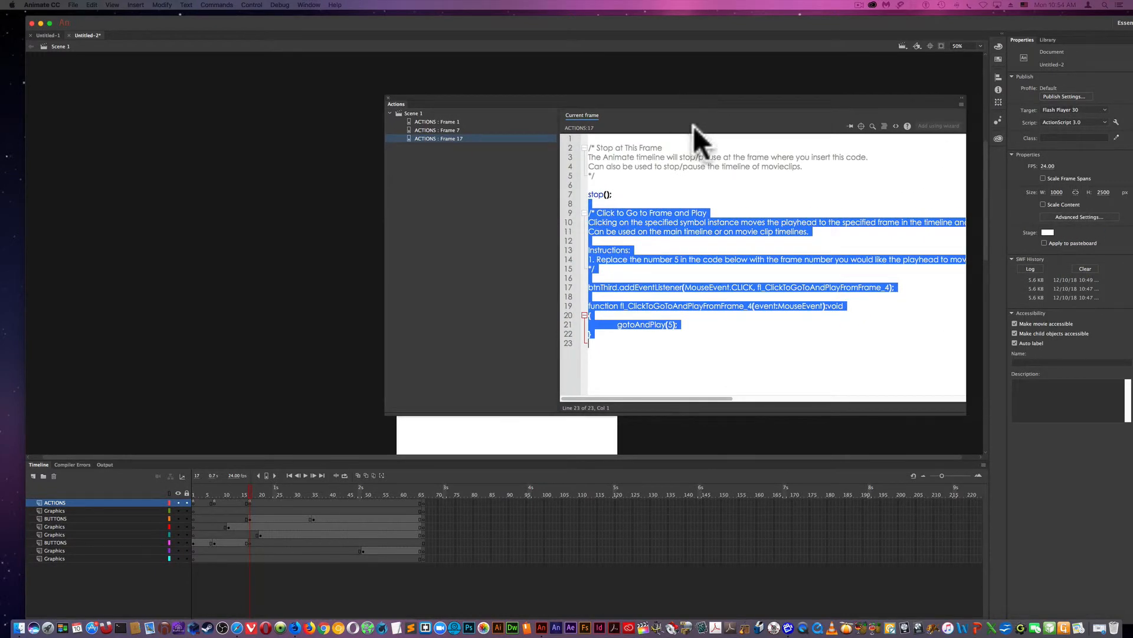
Set the gotoAndPlay target in the frame 17 script to frame 18 and close the code editor.
left_click(674, 318)
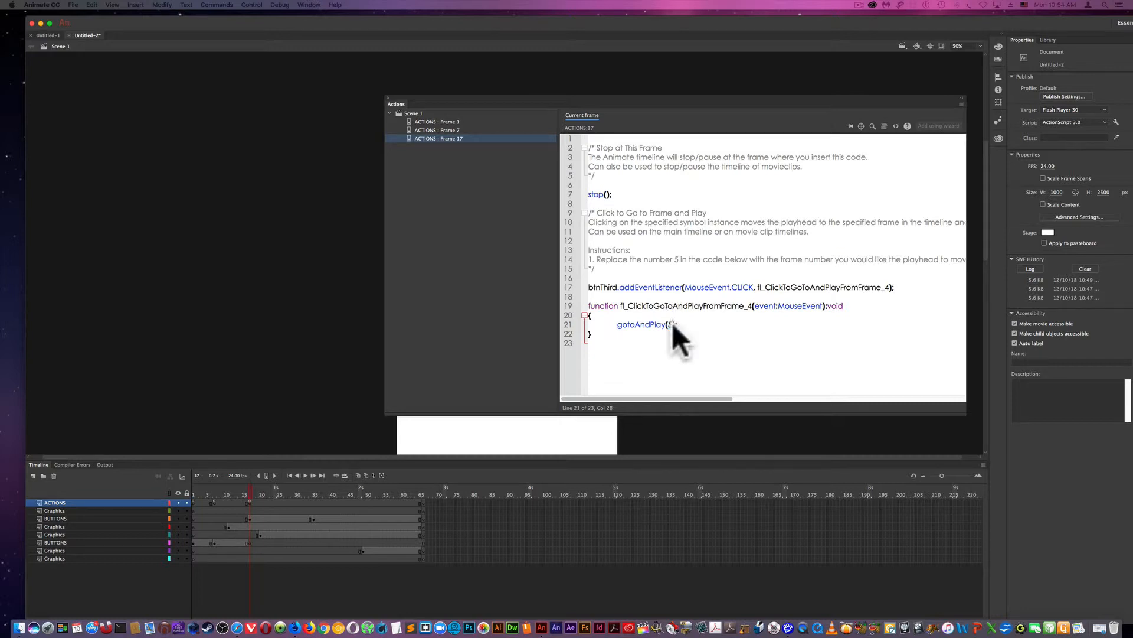
key("BackSpace")
type("18")
left_click(387, 98)
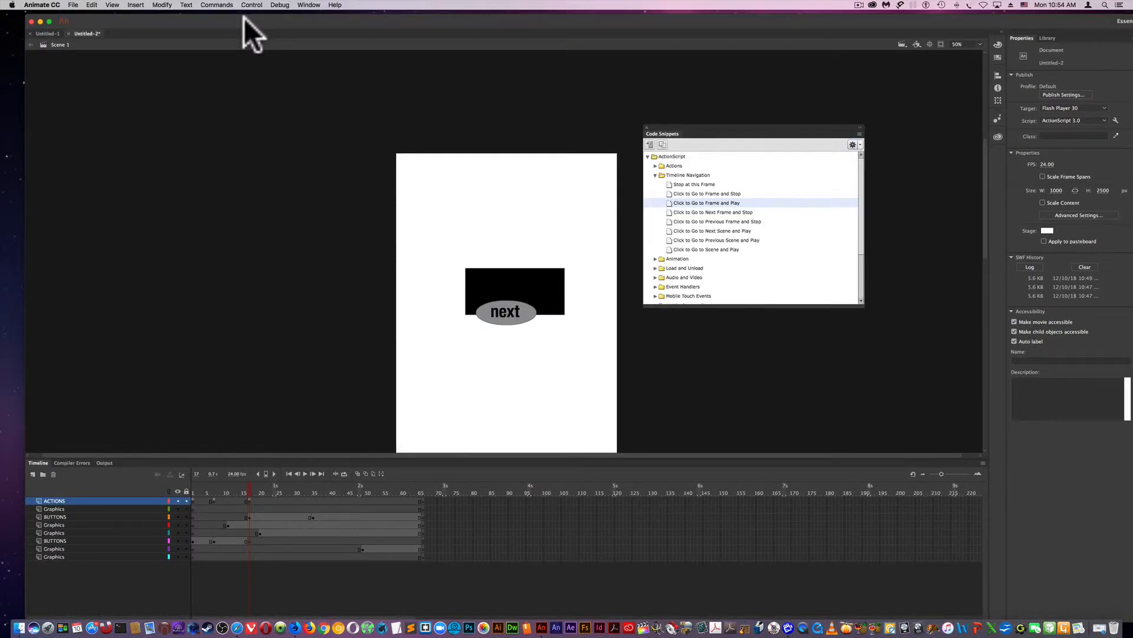
Test the movie and try each next button in turn through the whole animation.
left_click(253, 5)
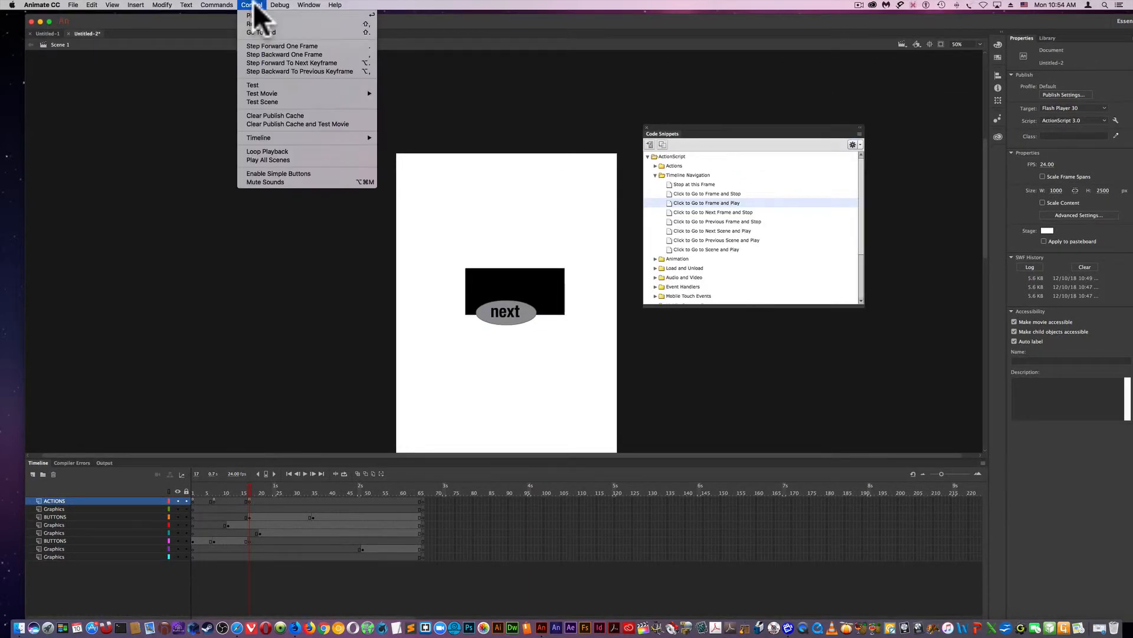
left_click(268, 81)
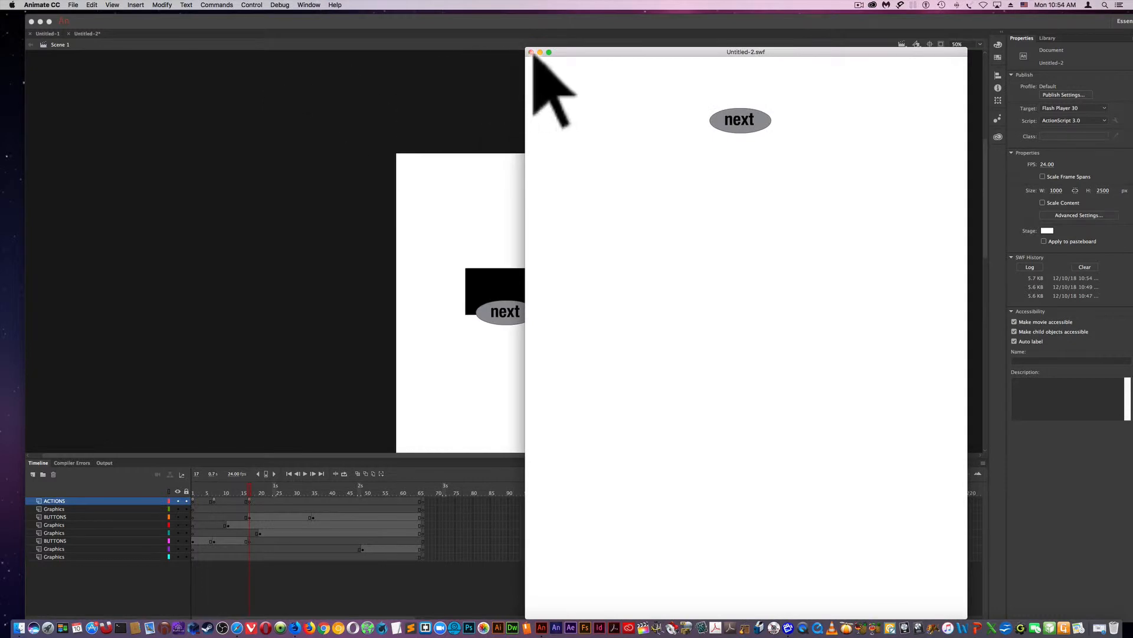
left_click_drag(615, 51, 356, 43)
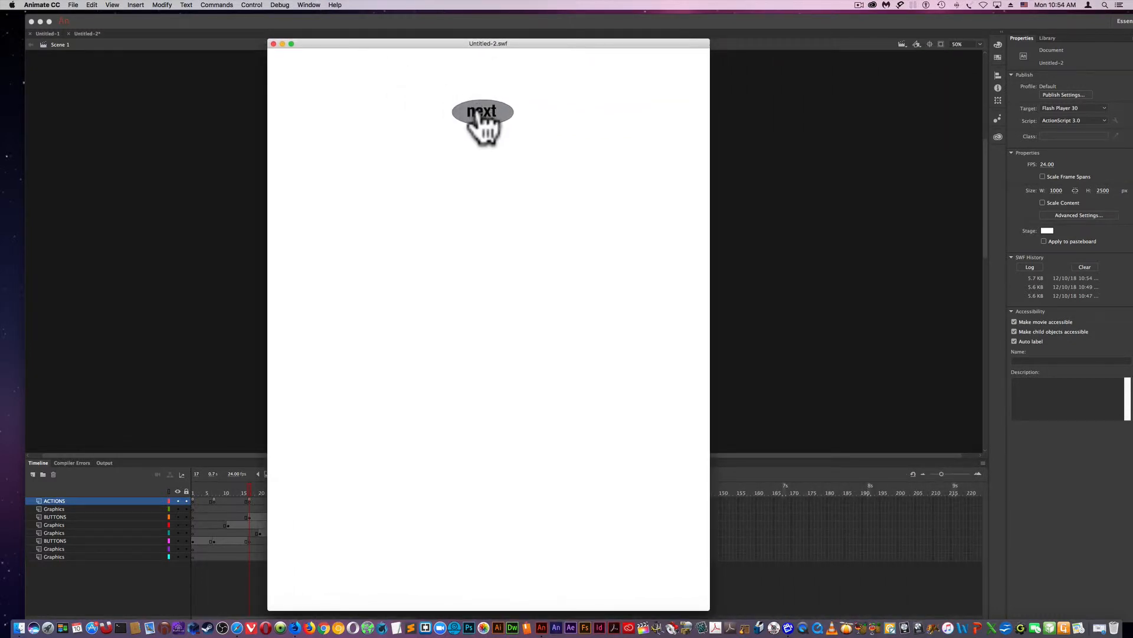
left_click(477, 111)
left_click(490, 155)
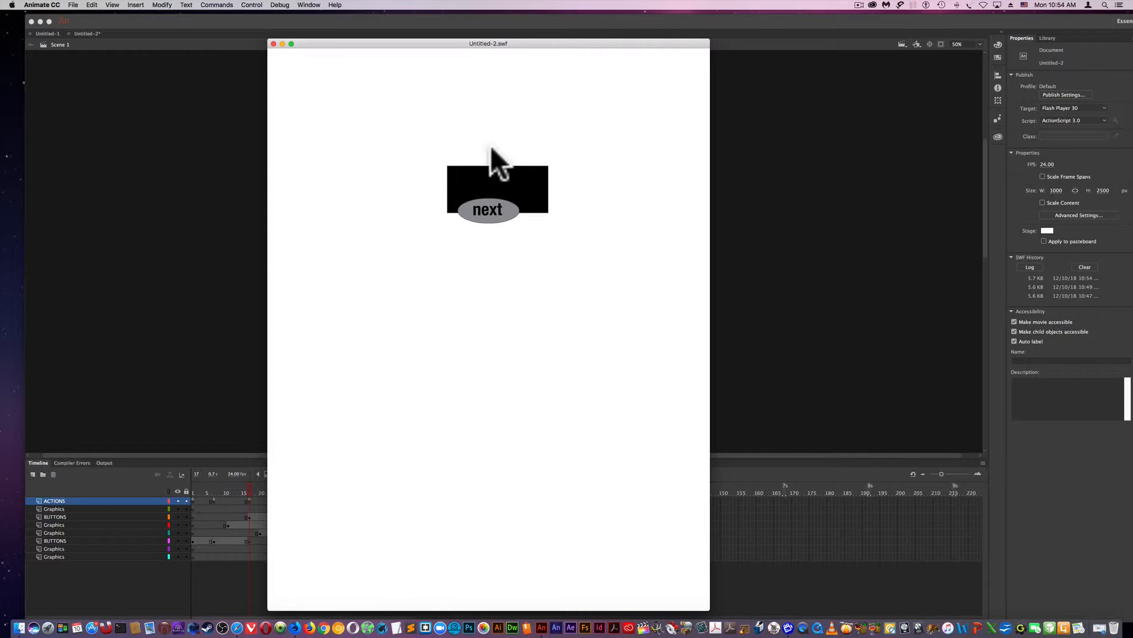
left_click(488, 211)
left_click(486, 208)
left_click(487, 208)
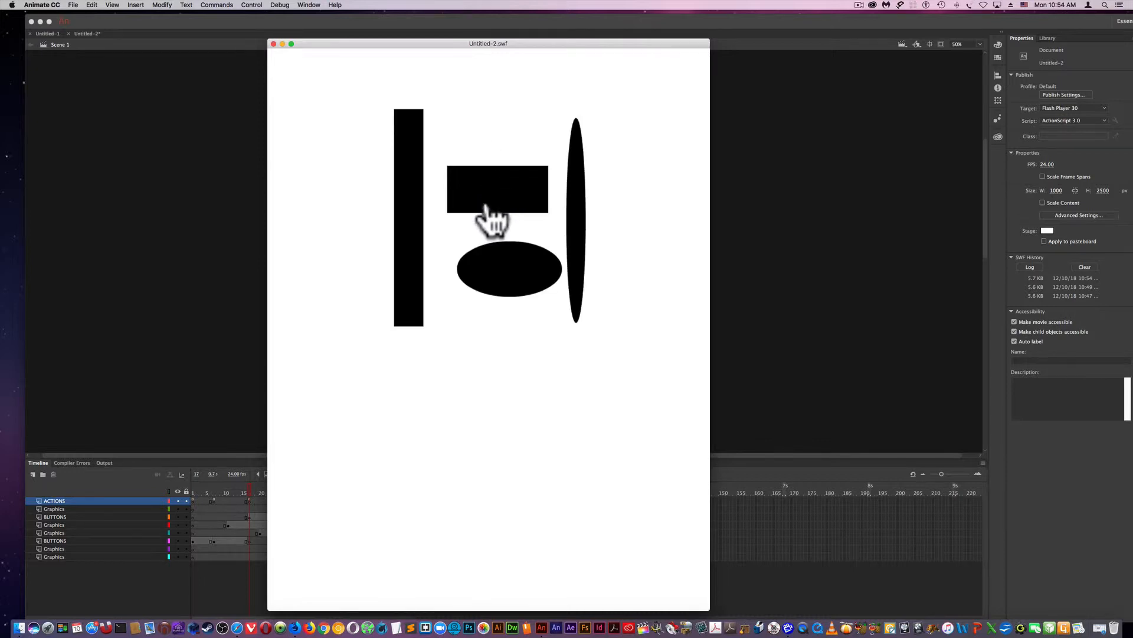
left_click(491, 219)
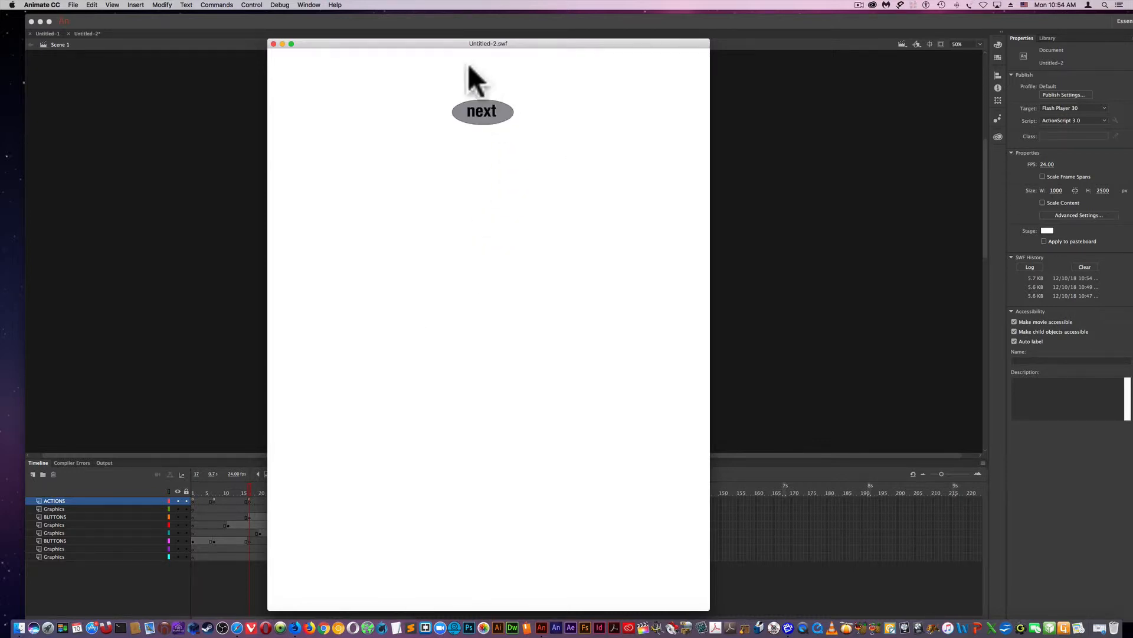
left_click_drag(408, 42, 694, 48)
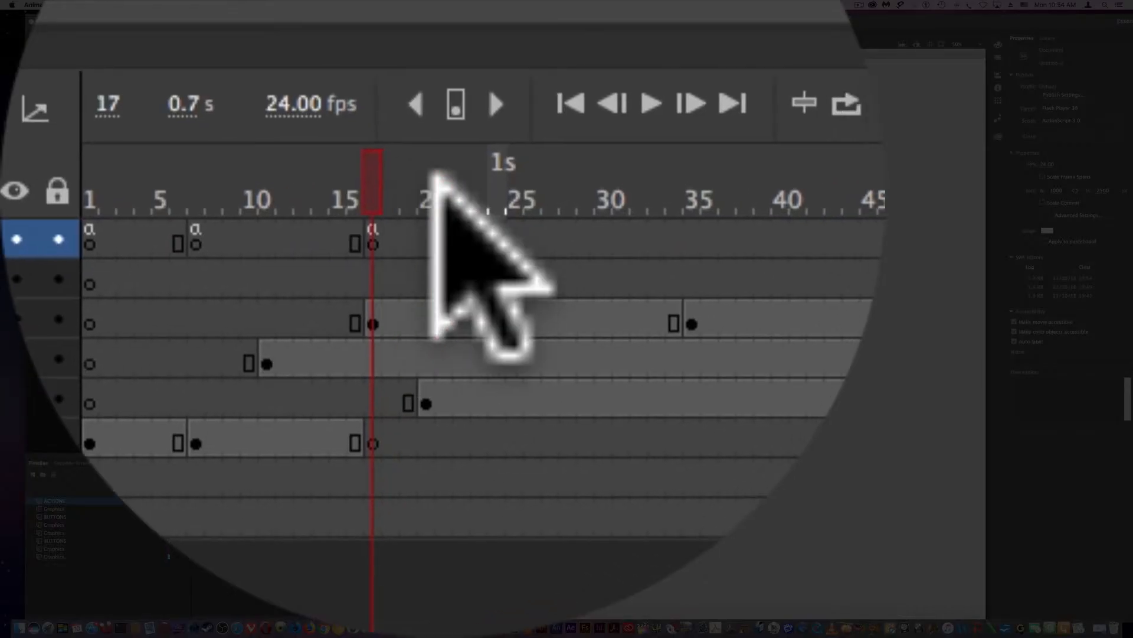
Add the Stop at this Frame code snippet to the last frame of the ACTIONS layer.
left_click_drag(261, 487, 425, 487)
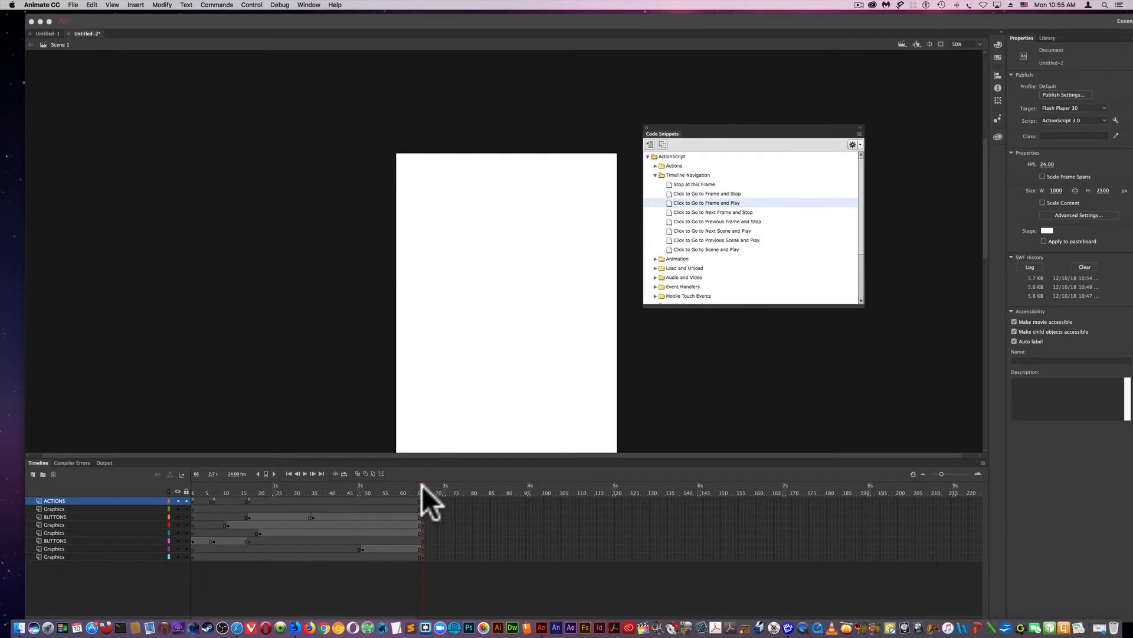
left_click(421, 500)
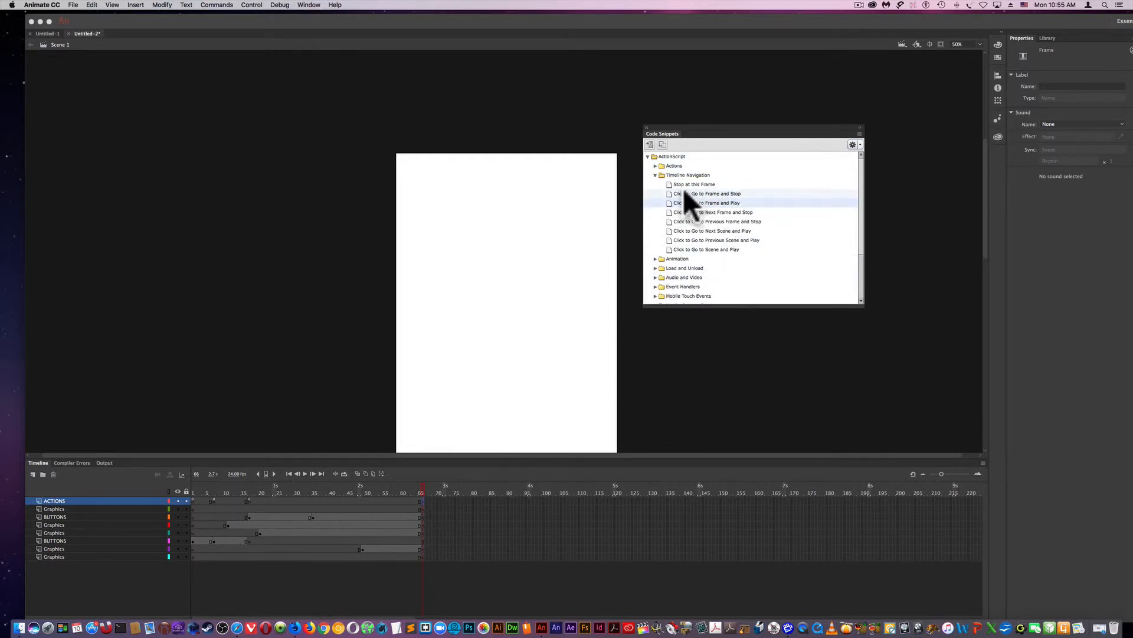
left_click(668, 182)
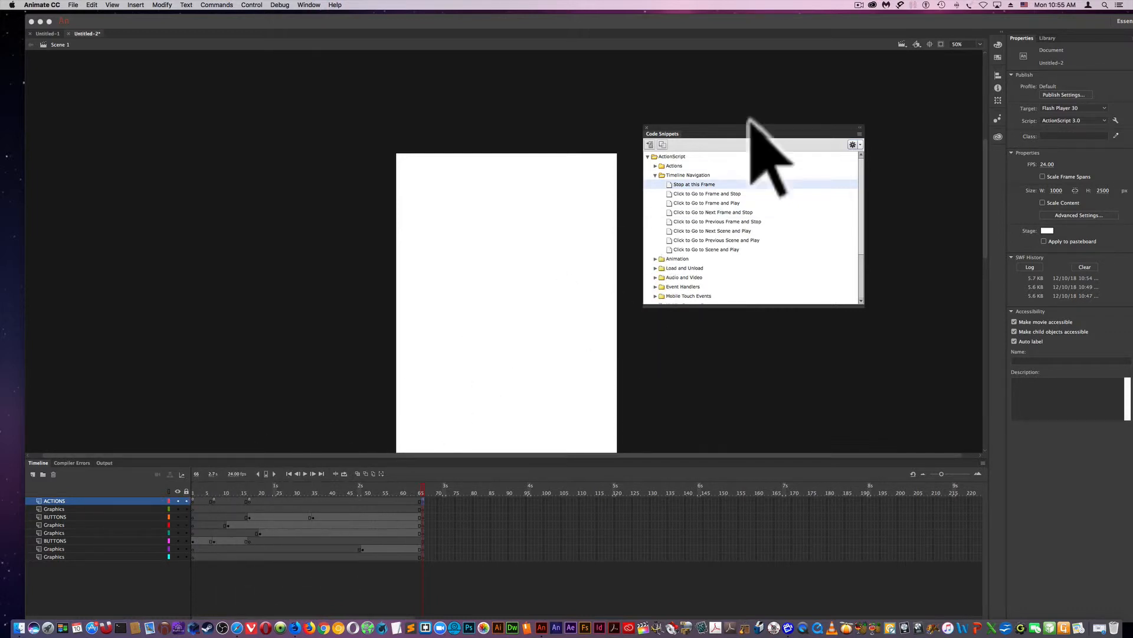
Show the document's library and rename the lowest Graphics layer to Btton.
left_click(1046, 38)
mouse_move(1061, 87)
left_mouse_down()
mouse_move(1054, 115)
mouse_move(662, 295)
mouse_move(515, 275)
mouse_move(493, 359)
mouse_move(1018, 41)
mouse_move(1053, 87)
left_mouse_up()
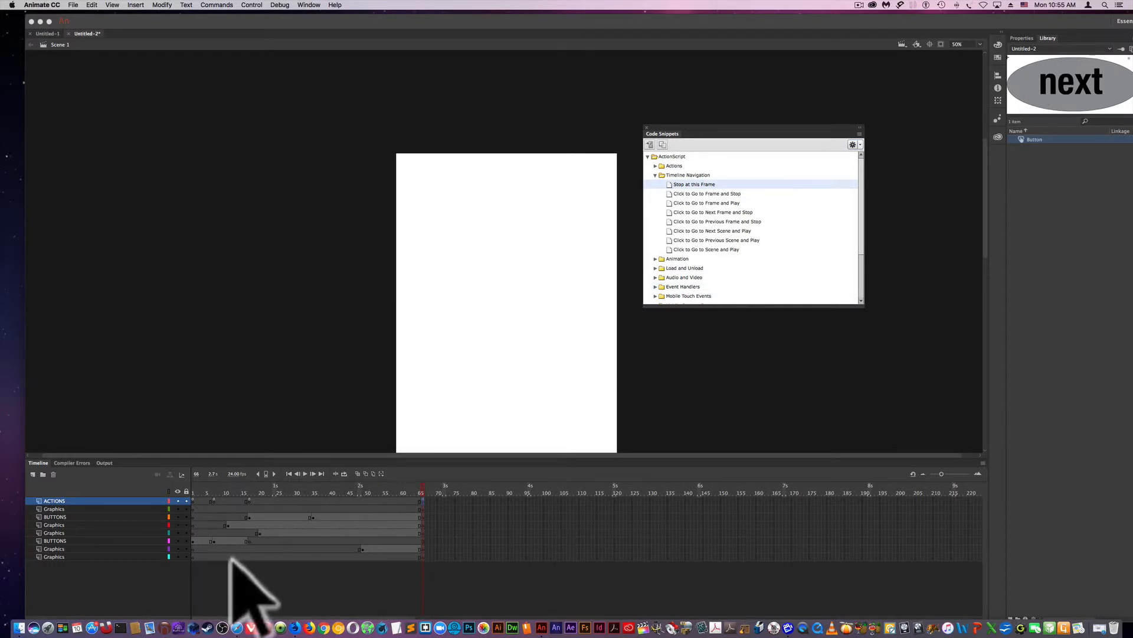
double_click(58, 556)
type("B")
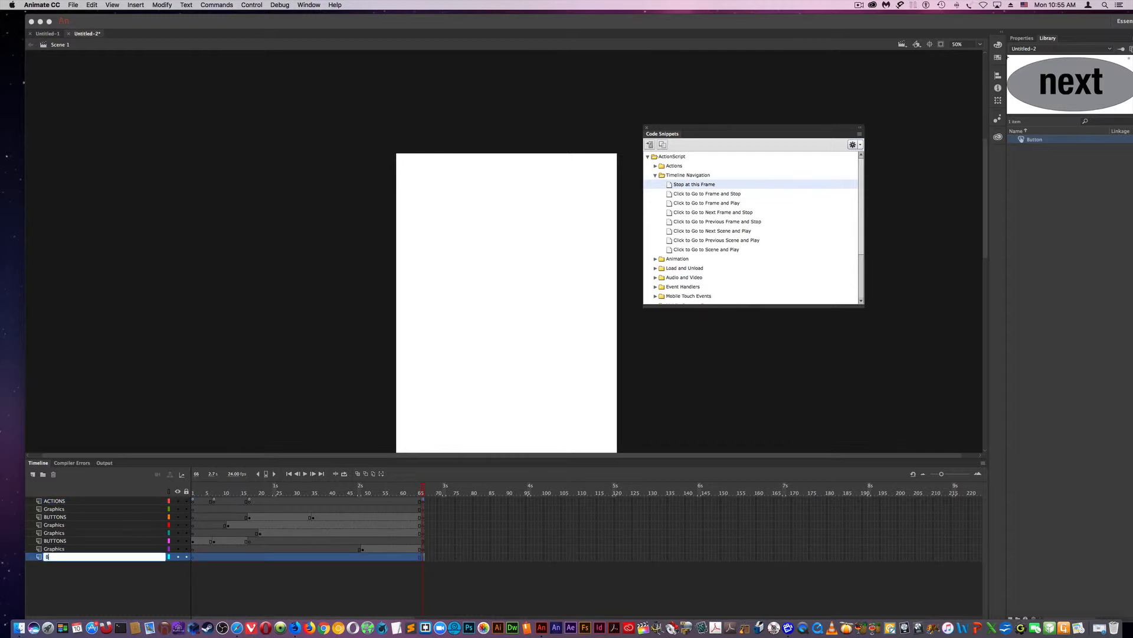
type("U")
key("BackSpace")
type("tton")
left_click(199, 556)
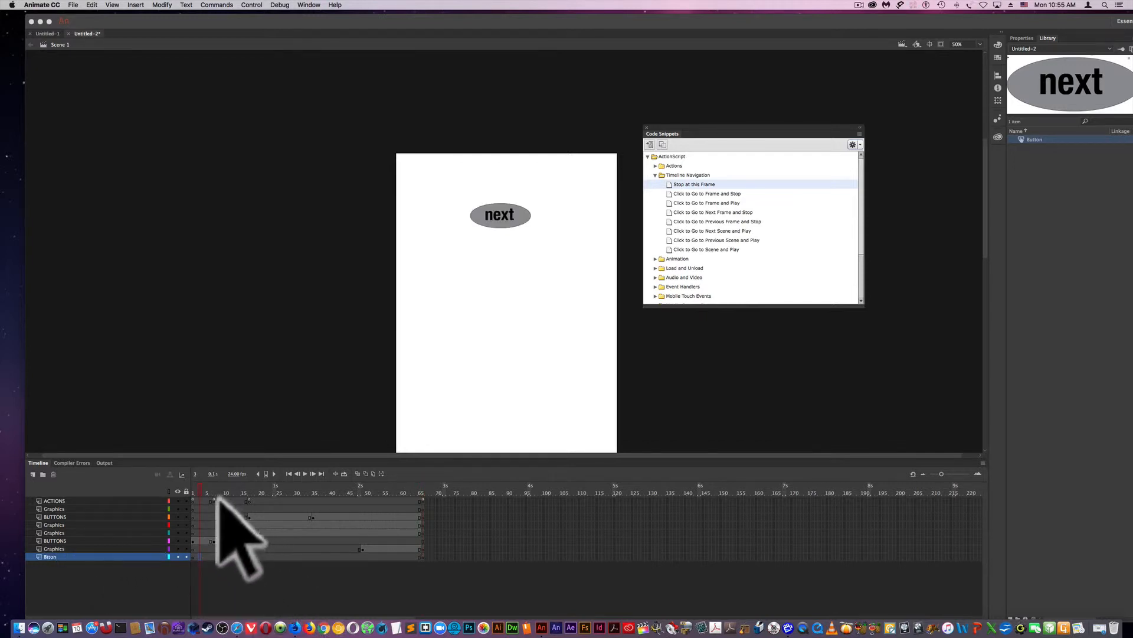
Place a next button instance from the library near the middle of the stage on frame 66 of the lowest layer.
left_click_drag(198, 487, 420, 507)
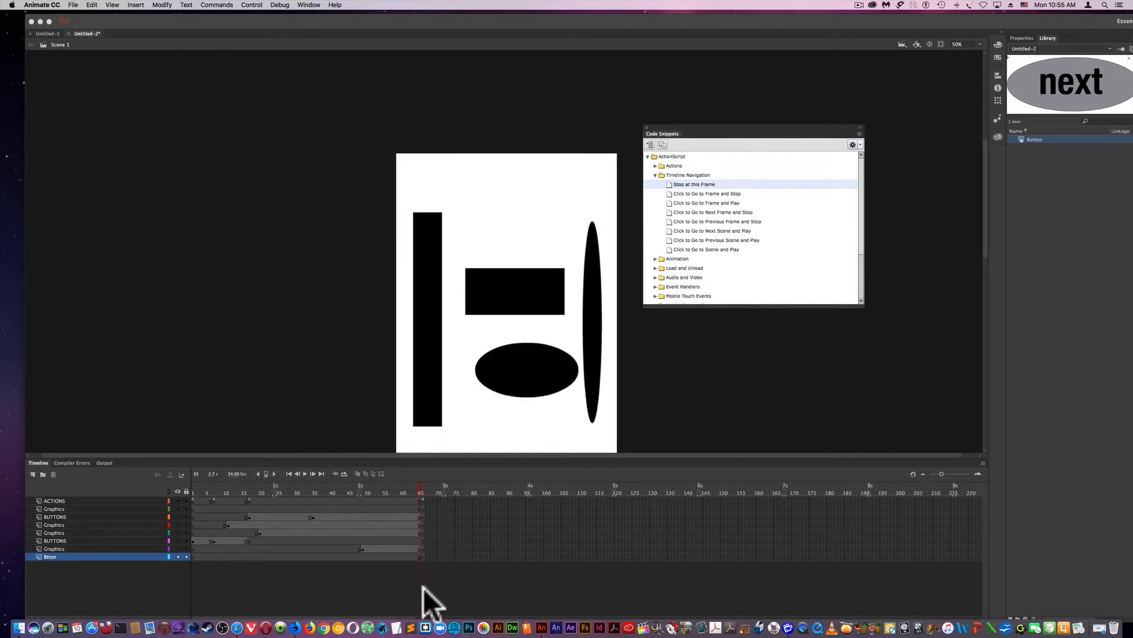
left_click(421, 488)
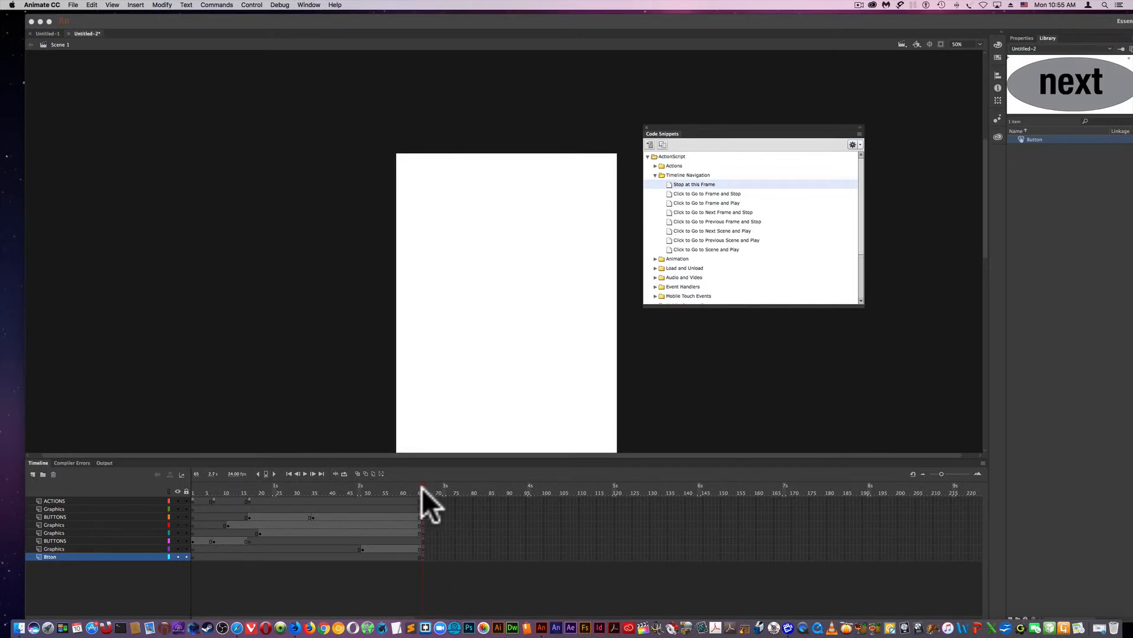
left_click(417, 487)
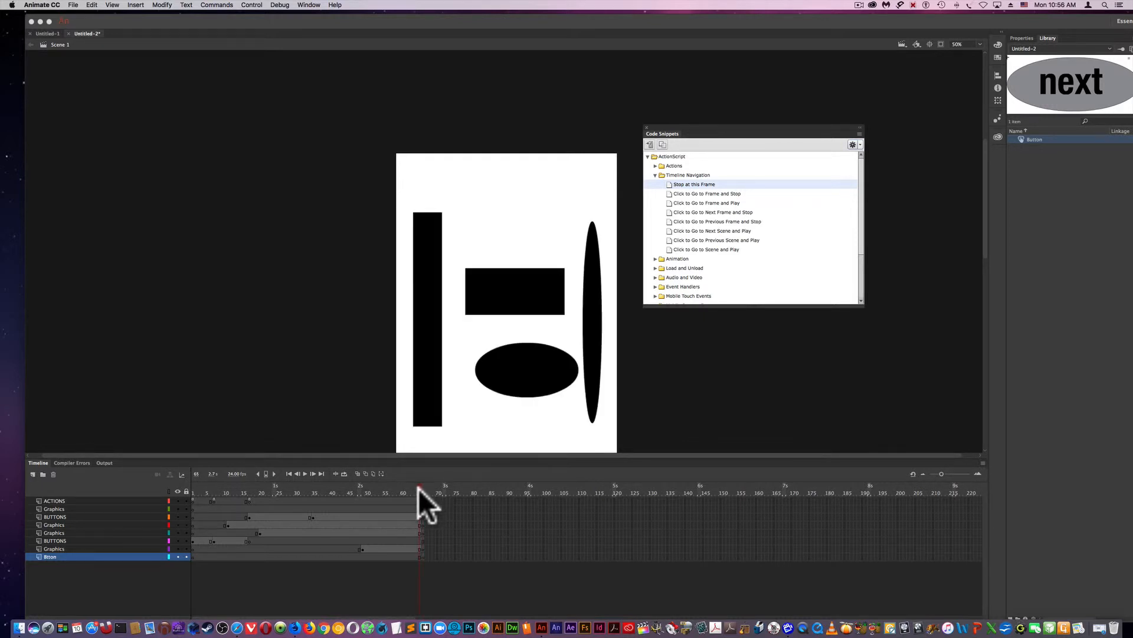
left_click(421, 488)
left_click(419, 487)
left_click(424, 487)
left_click(419, 487)
left_click(421, 488)
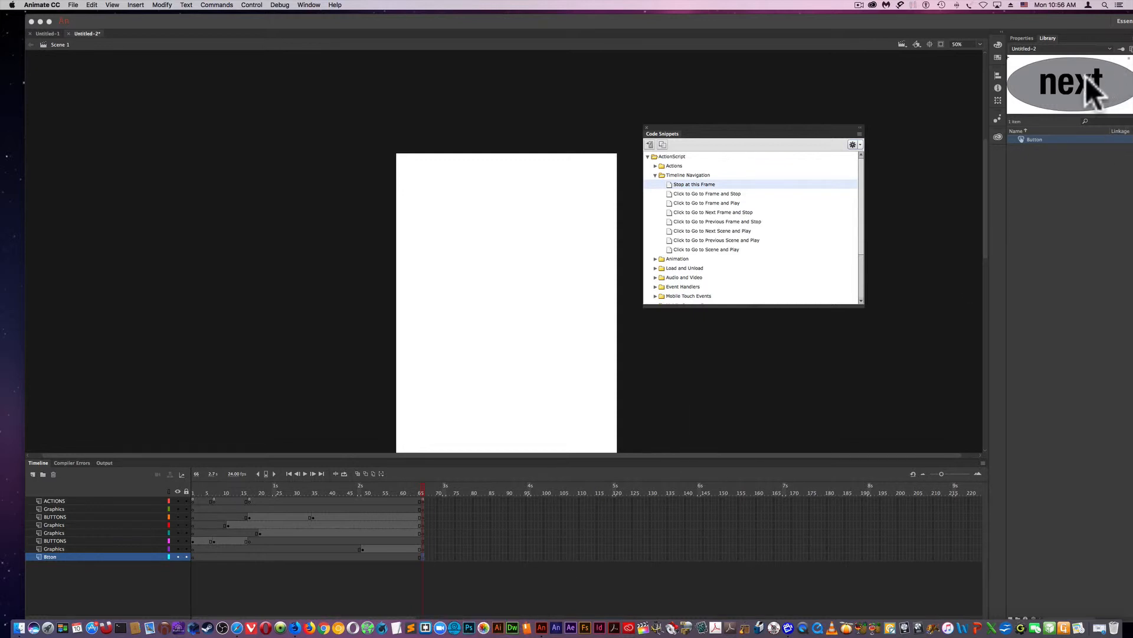
left_click_drag(1082, 89, 511, 295)
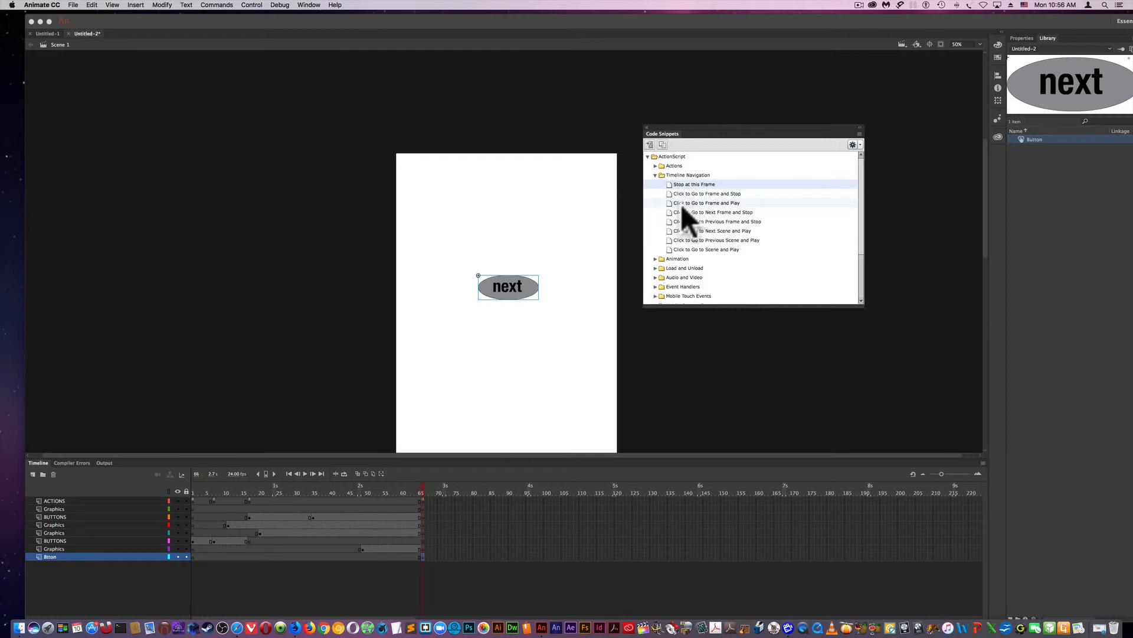
Give the new next button on frame 66 the instance name btnRelay.
left_click(1022, 38)
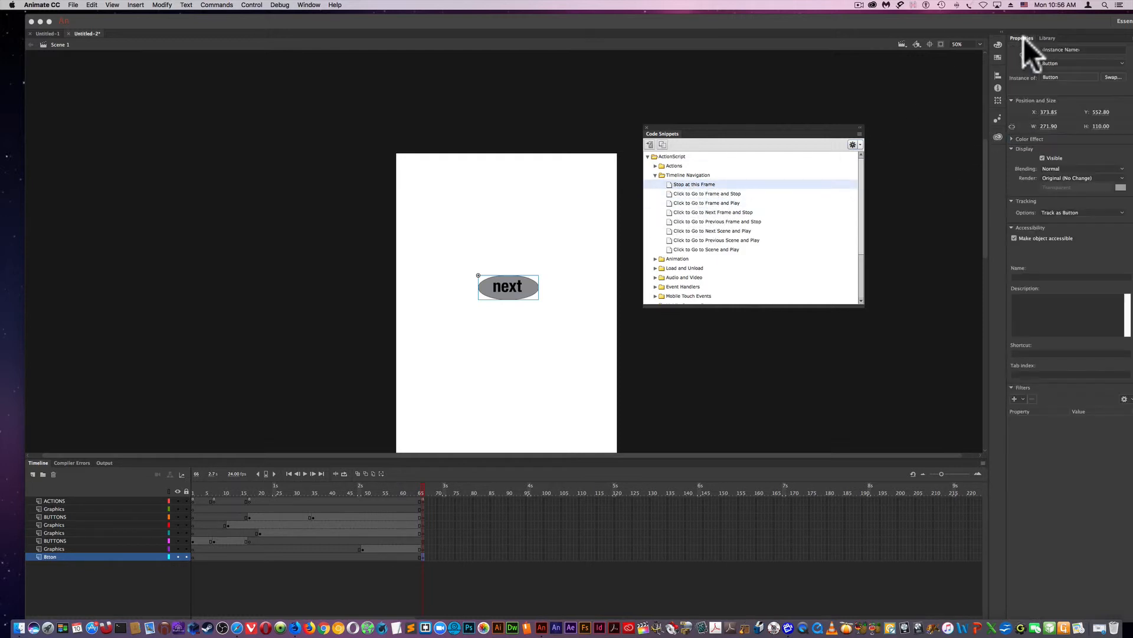
left_click(1077, 50)
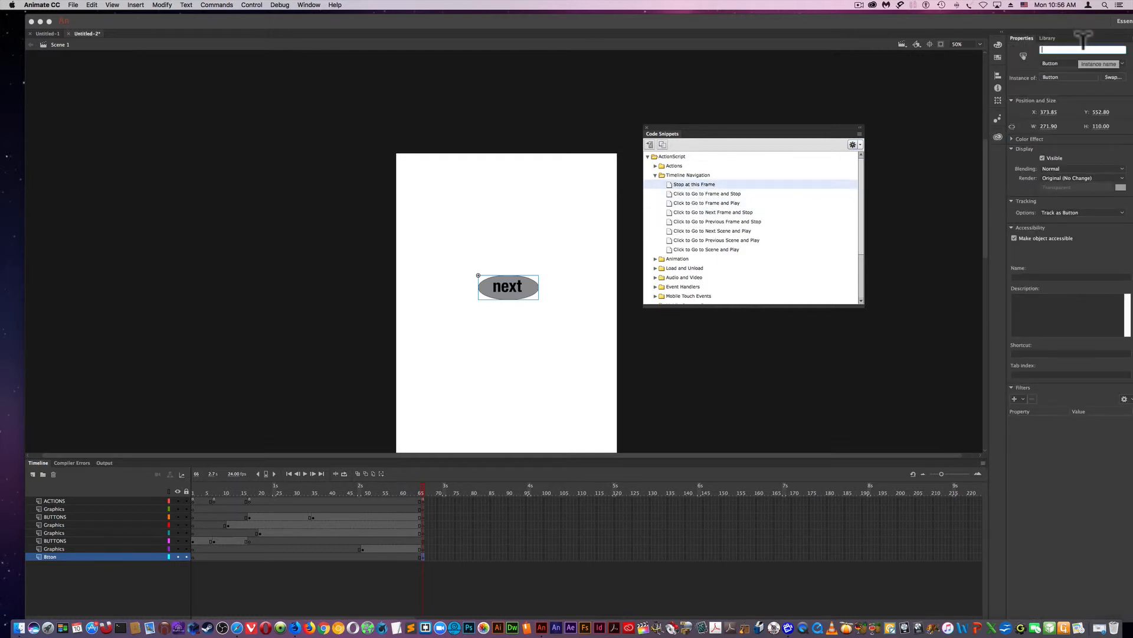
type("btnRelay")
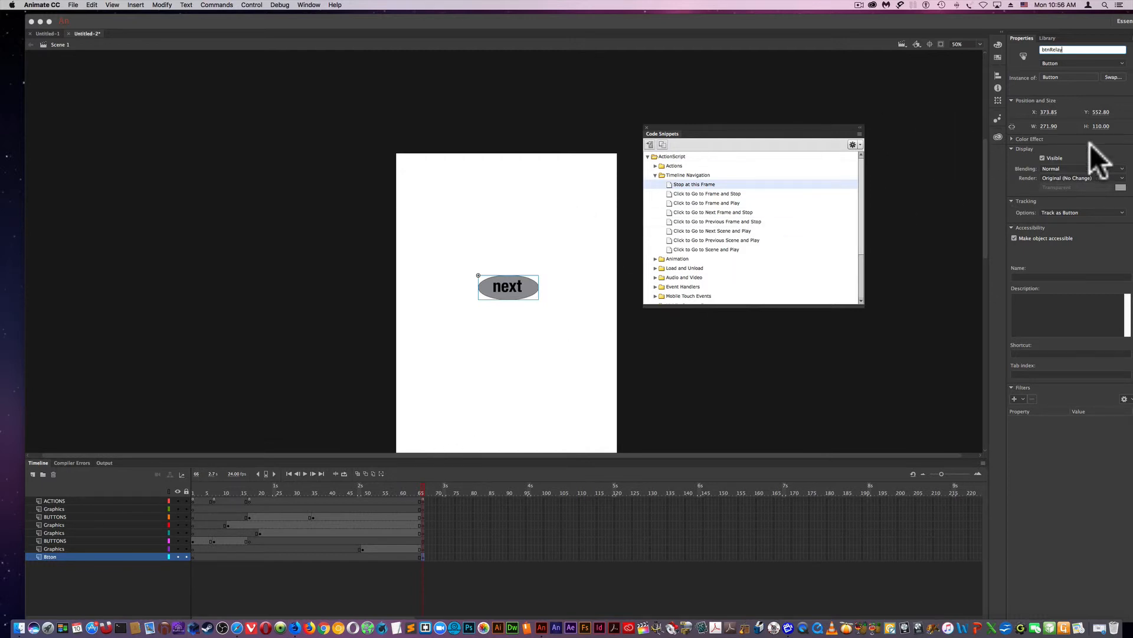
key("Return")
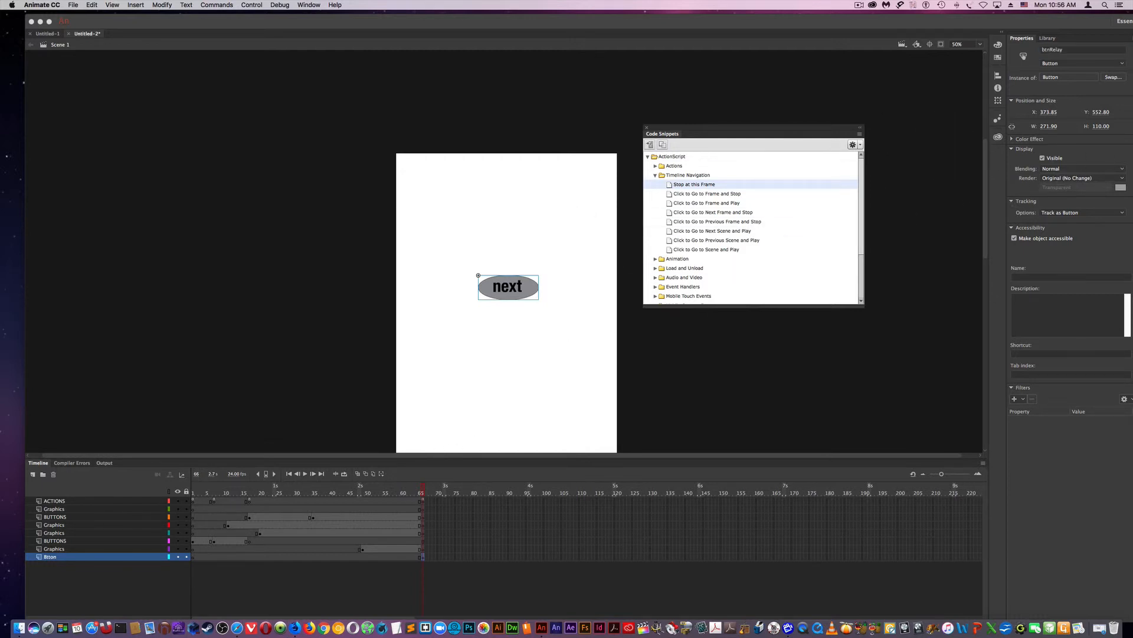
Open the ACTIONS layer's frame 66 script in the code editor and place the text cursor above the stop() line.
key("F9")
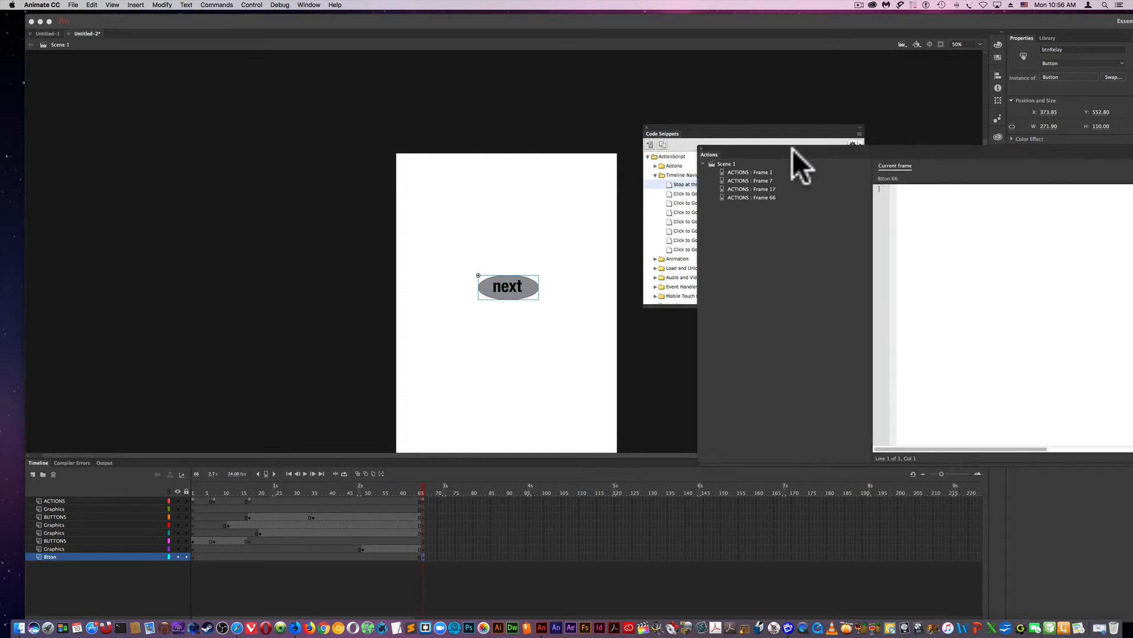
left_click_drag(793, 149, 493, 110)
left_click(431, 162)
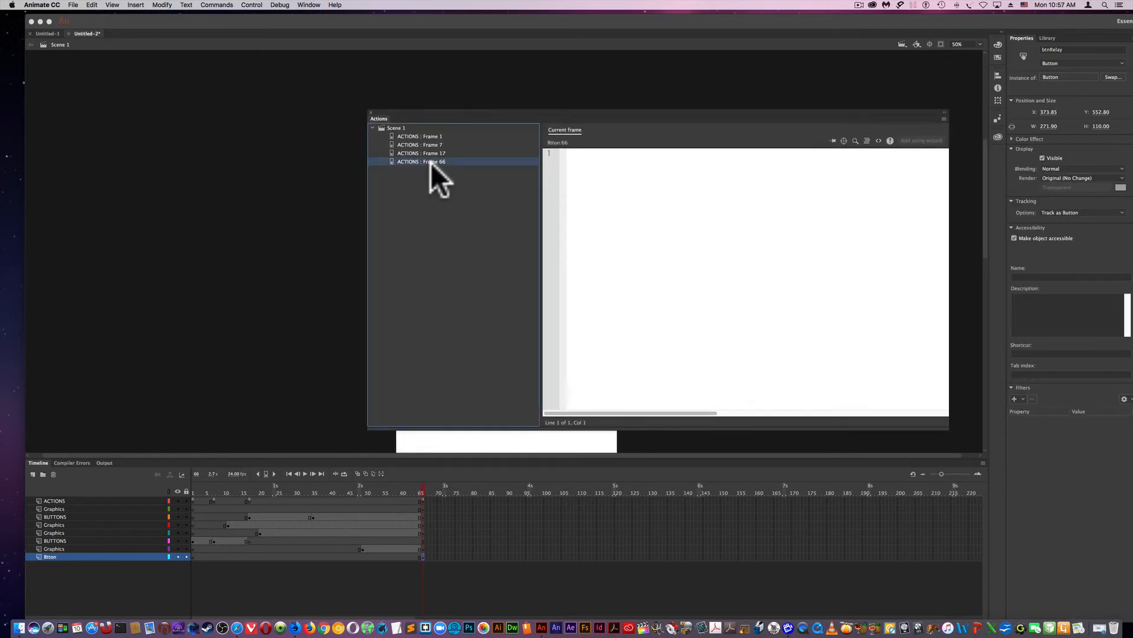
left_click(585, 199)
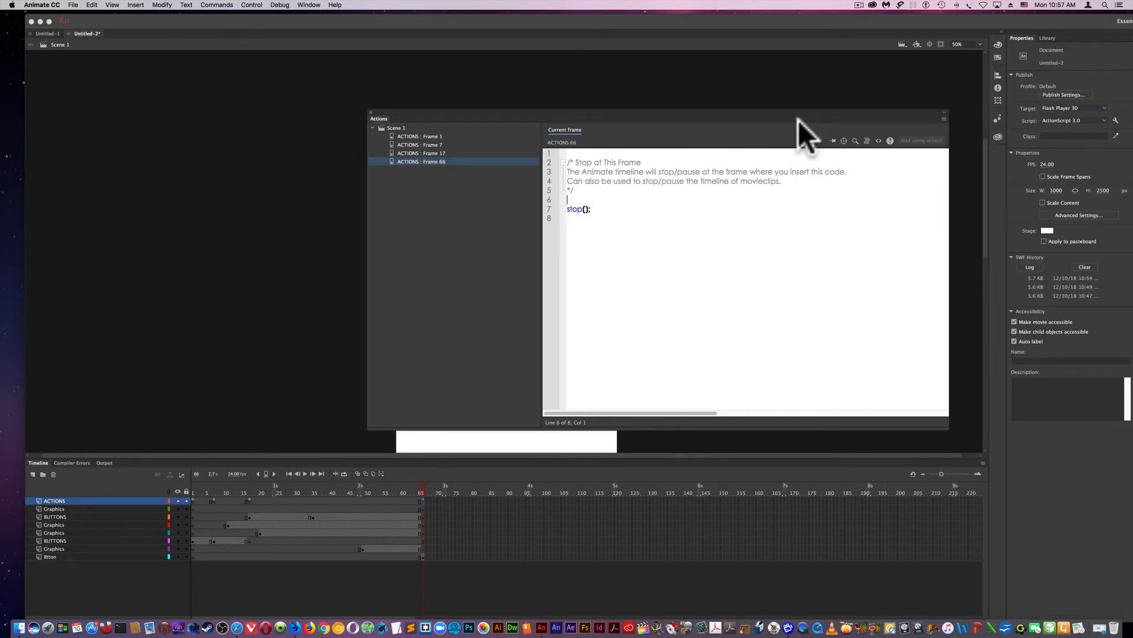
Try to apply the Click to Go to Frame and Play code snippet to frame 66.
left_click_drag(525, 114, 431, 233)
left_click_drag(695, 127, 707, 100)
left_click(720, 165)
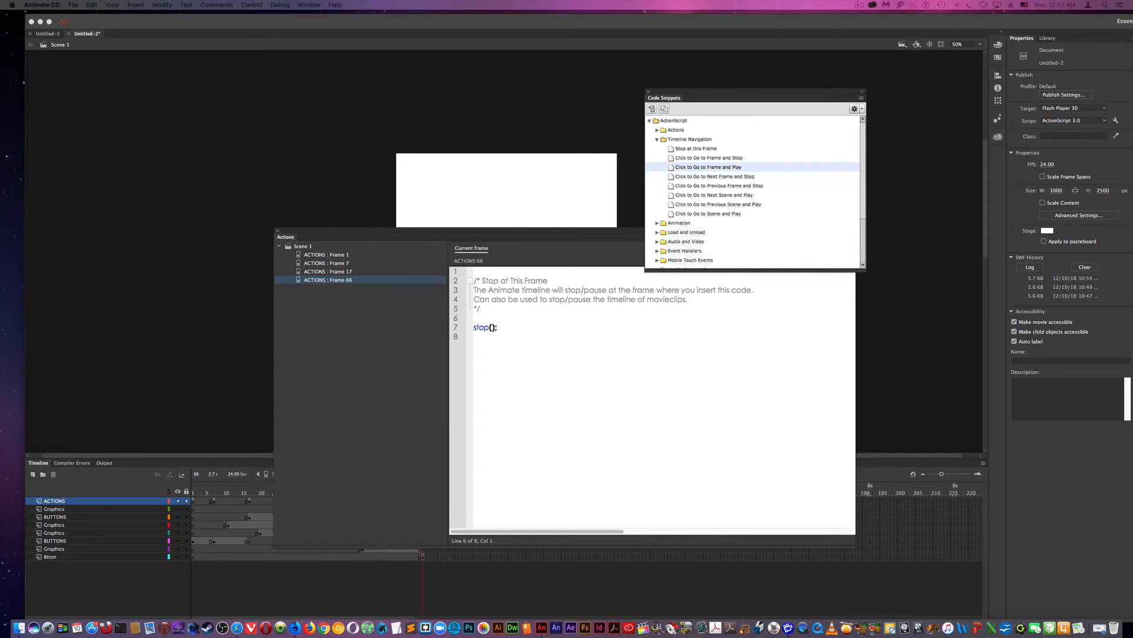
left_click_drag(1132, 239, 575, 226)
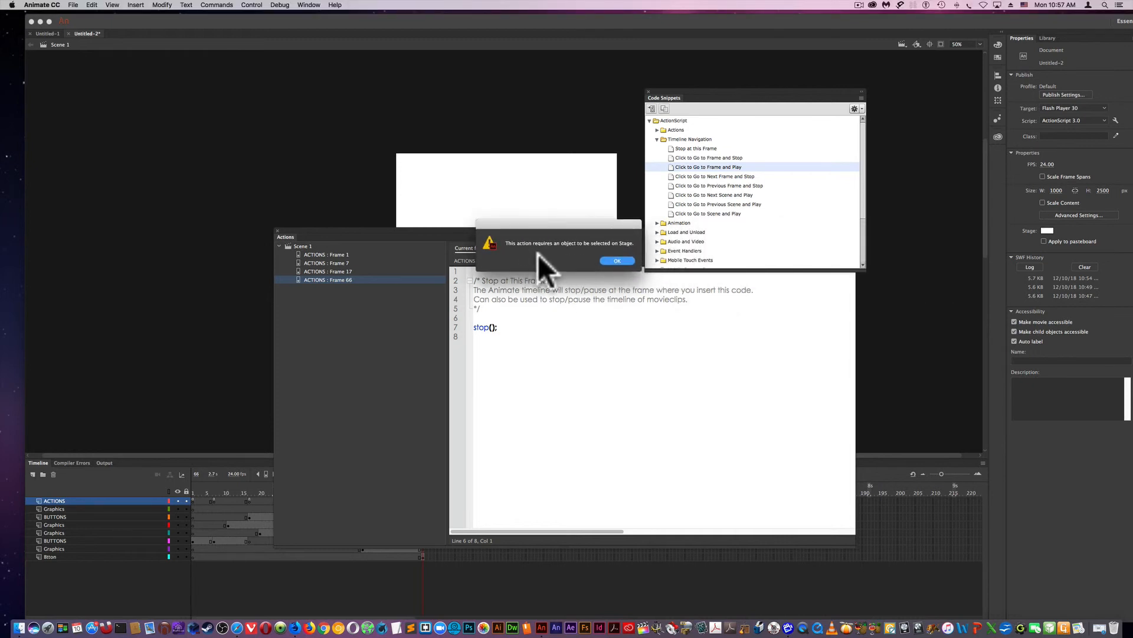
left_click(618, 260)
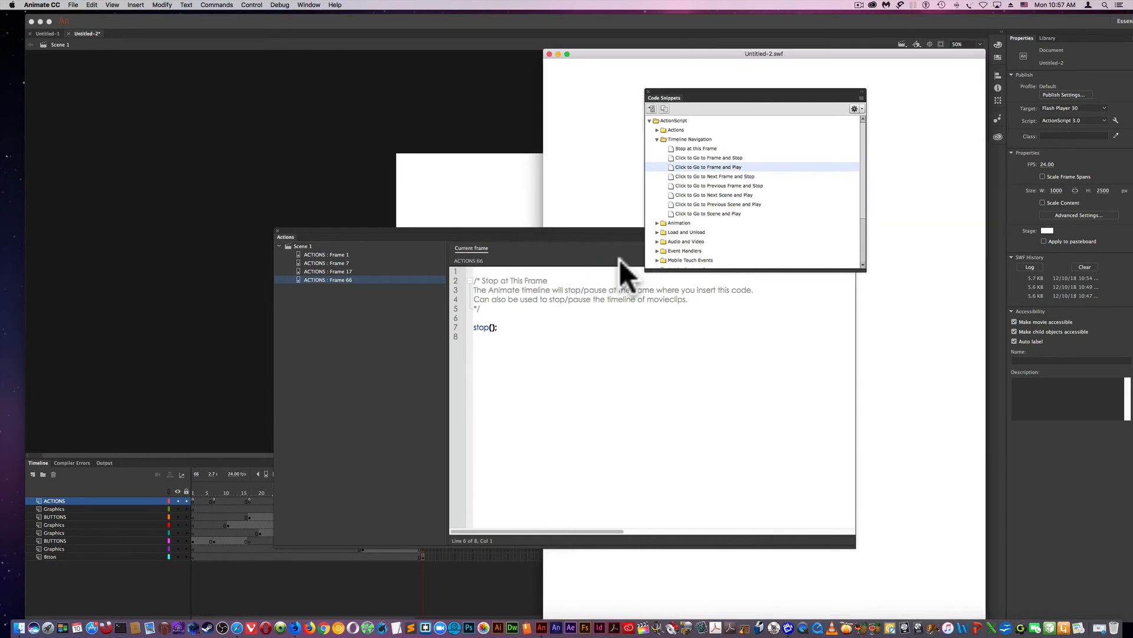
Try to close the Untitled-2.swf test movie window and move it away from the code editor.
left_click(471, 232)
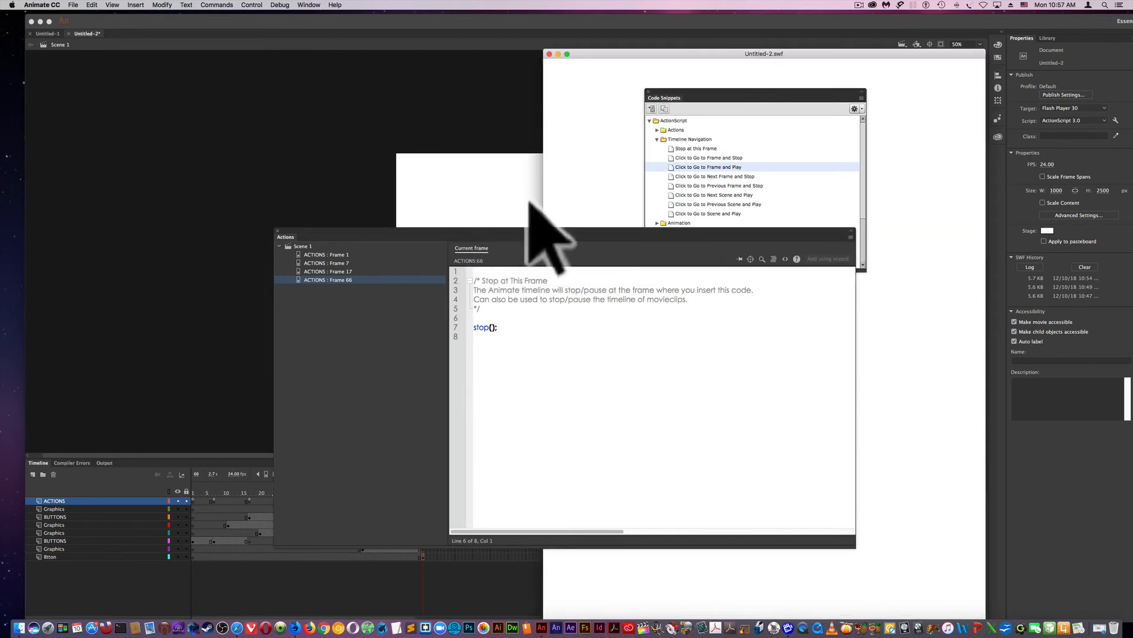
left_click(549, 54)
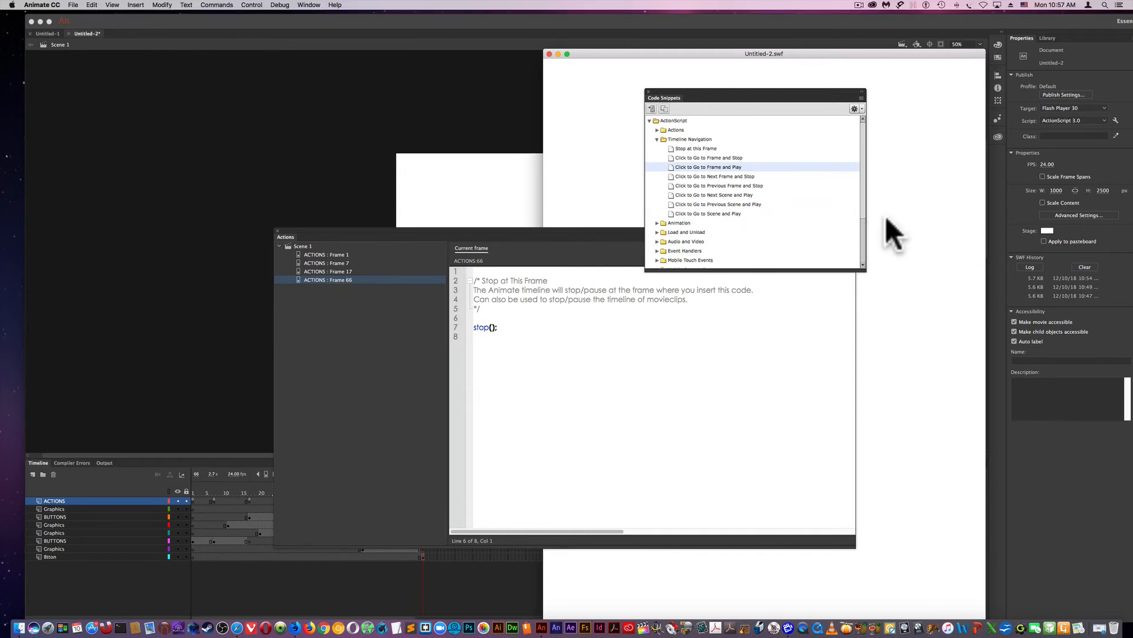
left_click_drag(844, 55, 1132, 70)
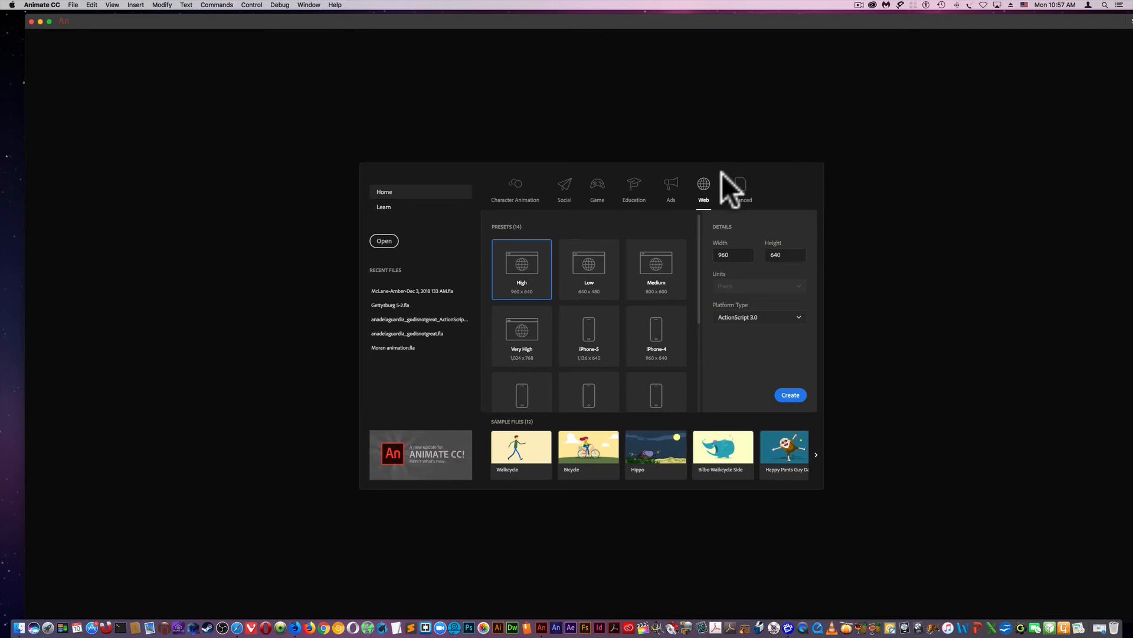
left_click(71, 4)
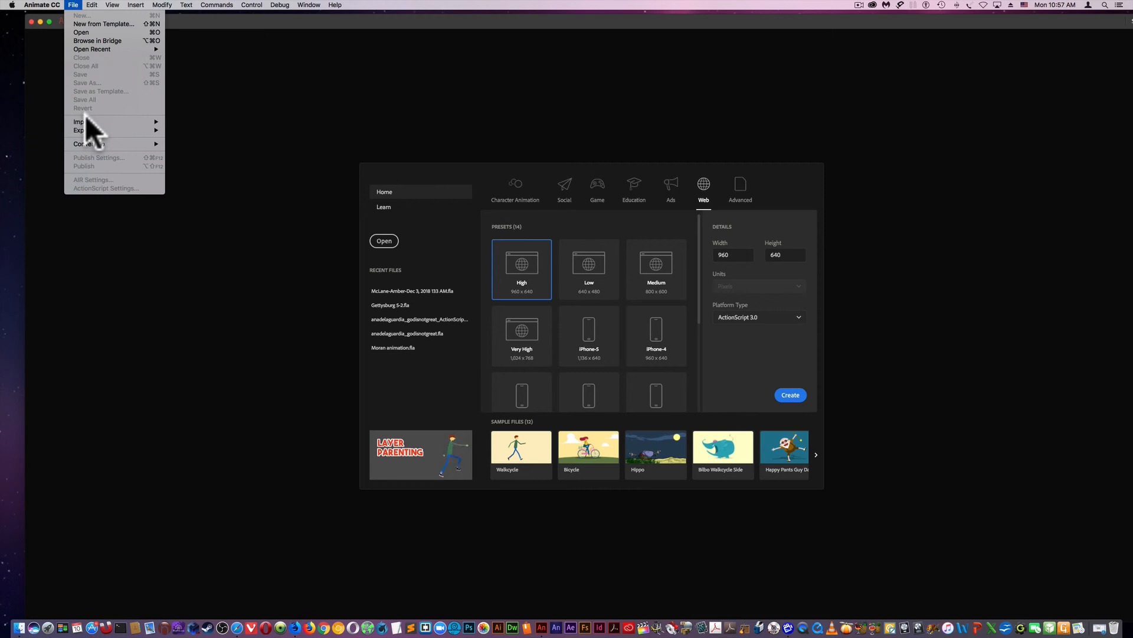
mouse_move(87, 119)
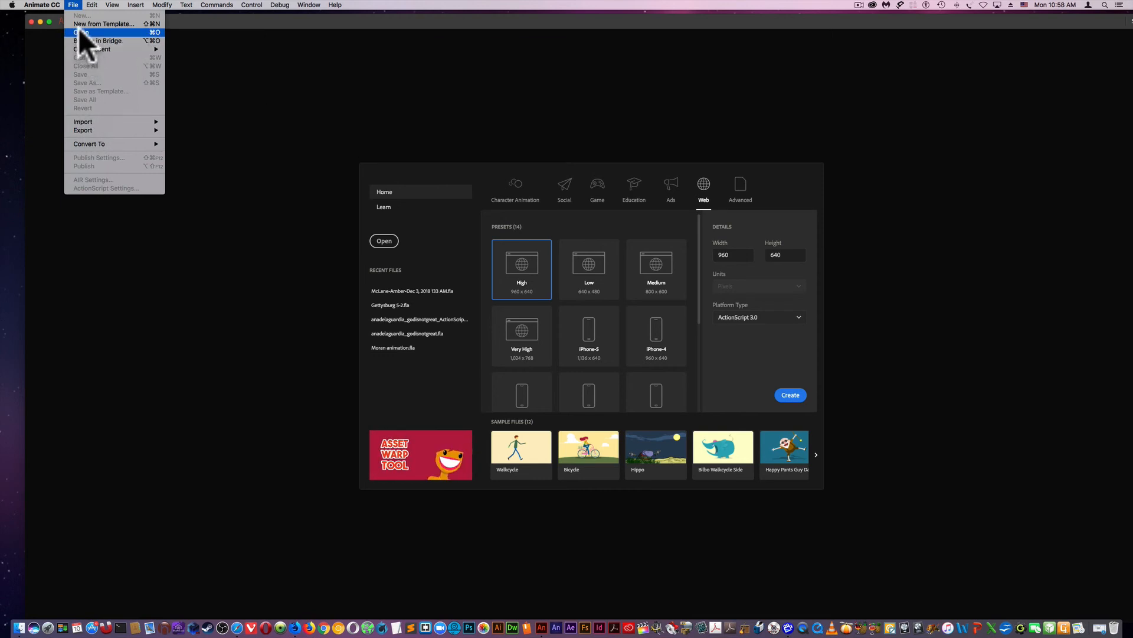
mouse_move(79, 48)
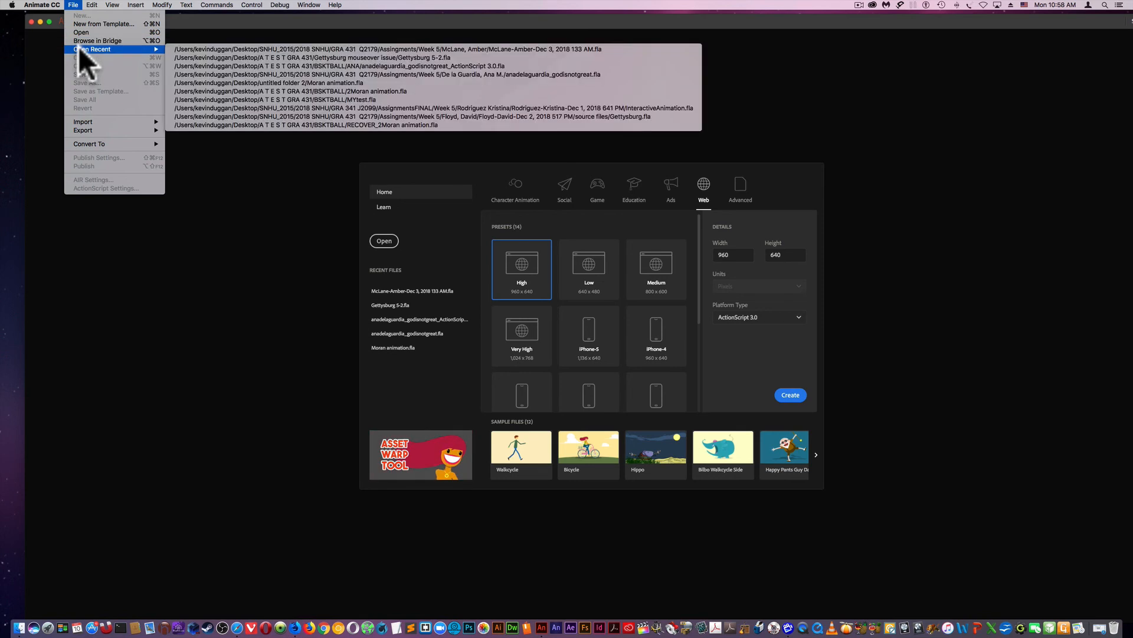
mouse_move(89, 7)
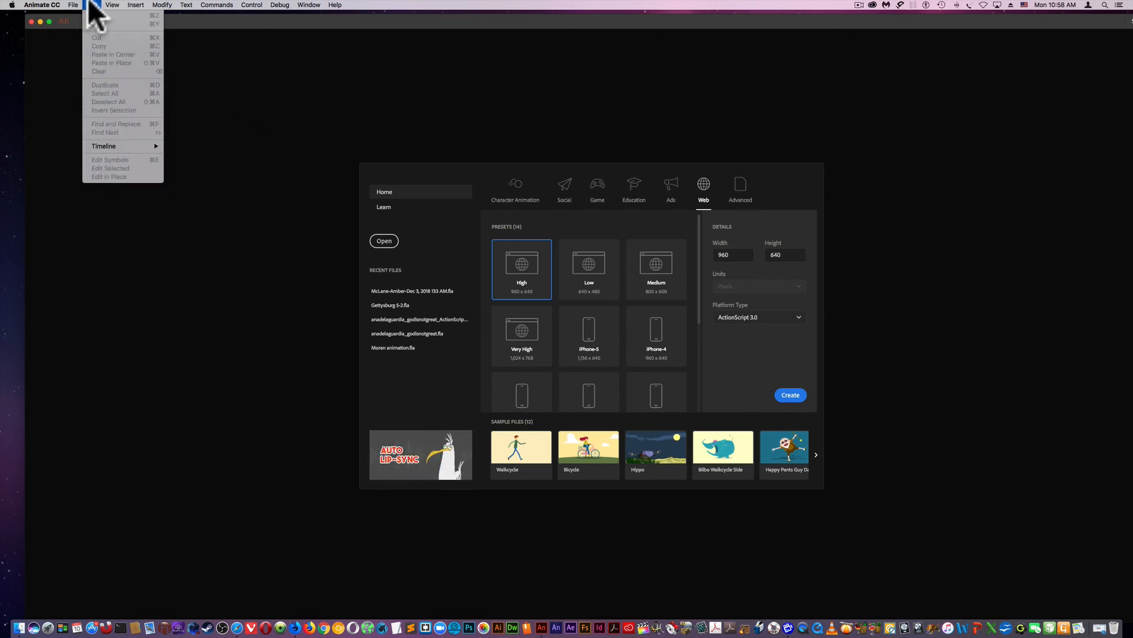
left_click(731, 5)
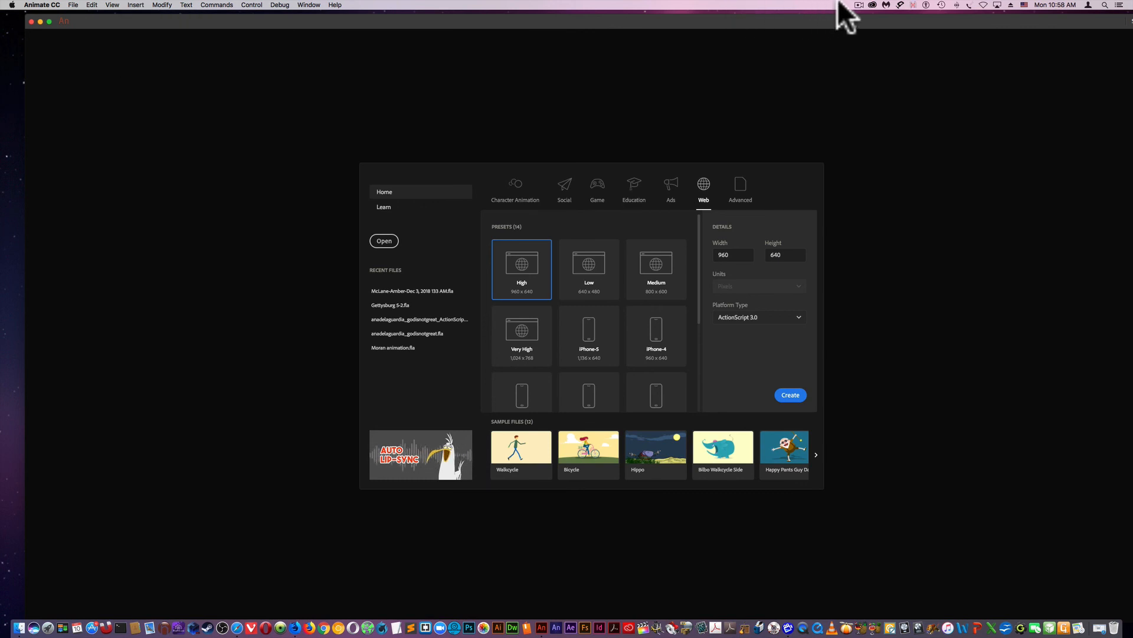
left_click(859, 4)
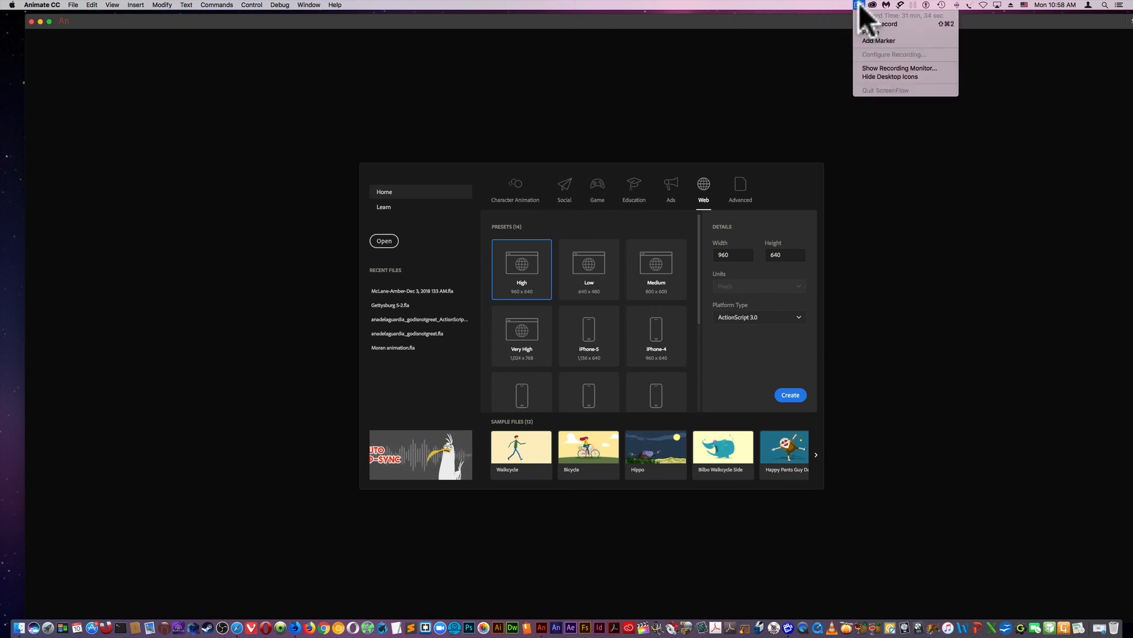